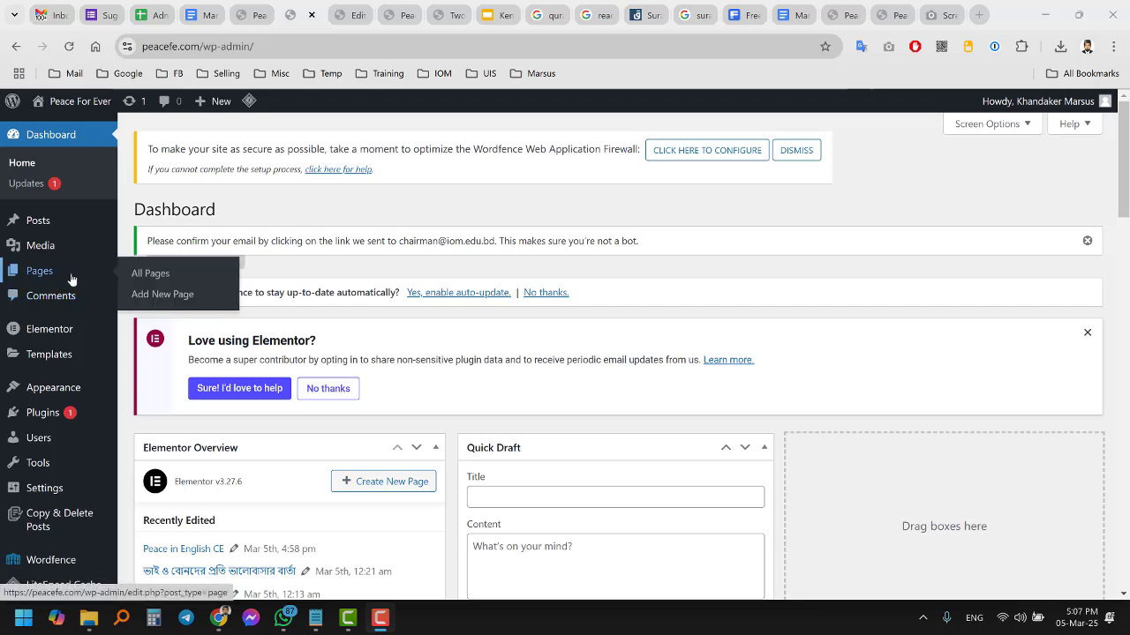
Step: Open the Peace in Bangla HB page from the site's page list in the Elementor editor, in a separate browser tab
{"action": "left_click", "coordinate": [171, 276]}
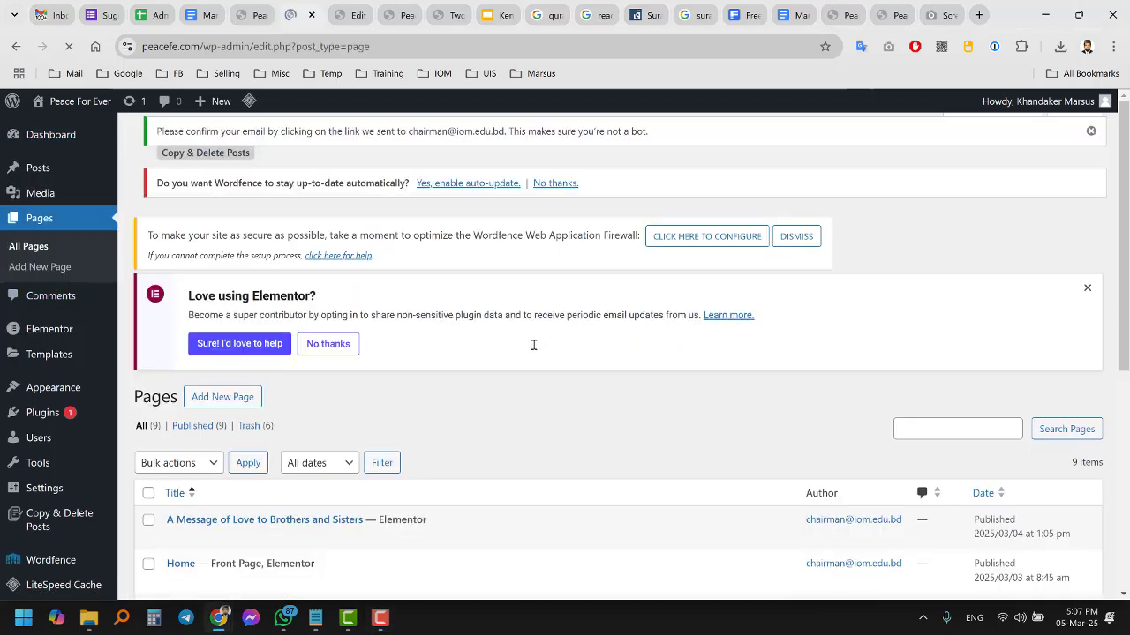
{"action": "scroll", "coordinate": [533, 348], "scroll_direction": "down", "scroll_amount": 5}
{"action": "scroll", "coordinate": [533, 349], "scroll_direction": "down", "scroll_amount": 1}
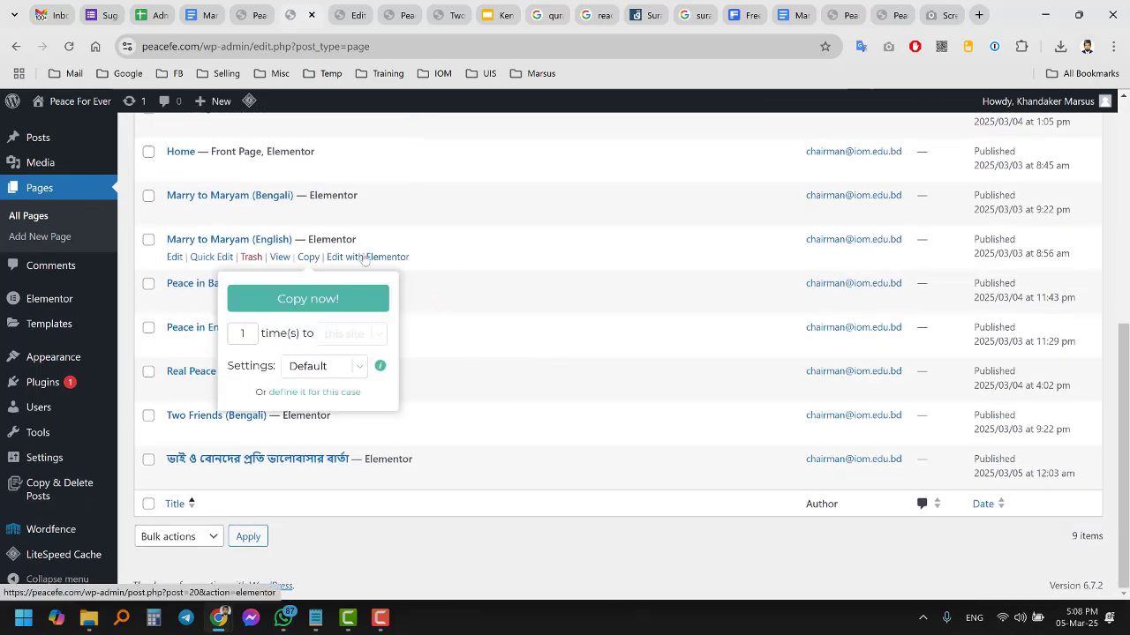
{"action": "scroll", "coordinate": [515, 301], "scroll_direction": "up", "scroll_amount": 3}
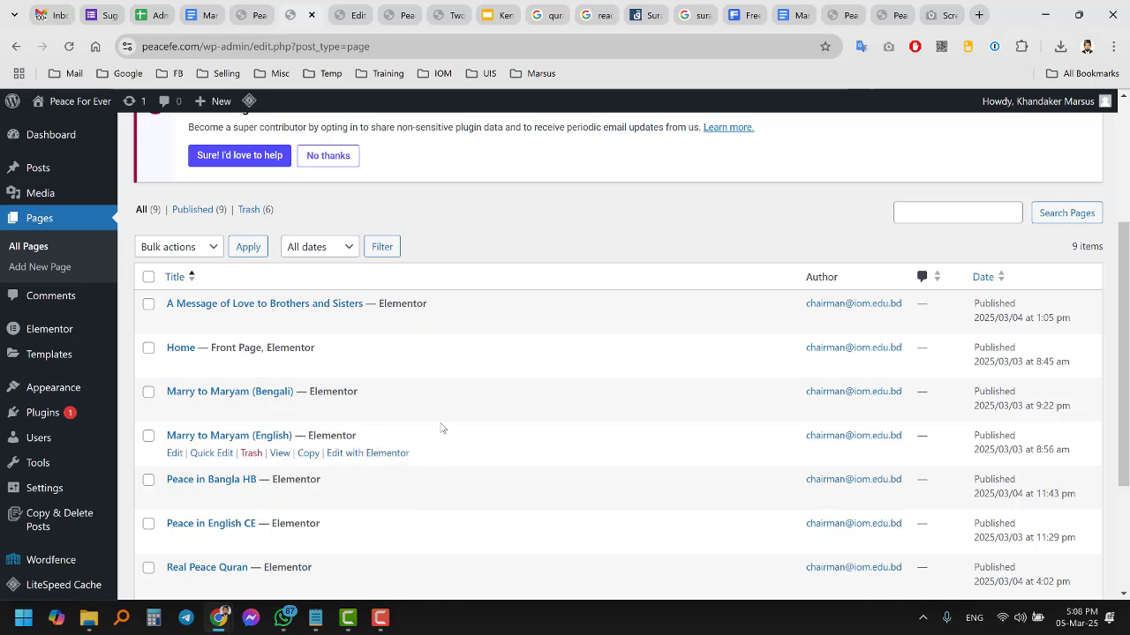
{"action": "mouse_move", "coordinate": [310, 415]}
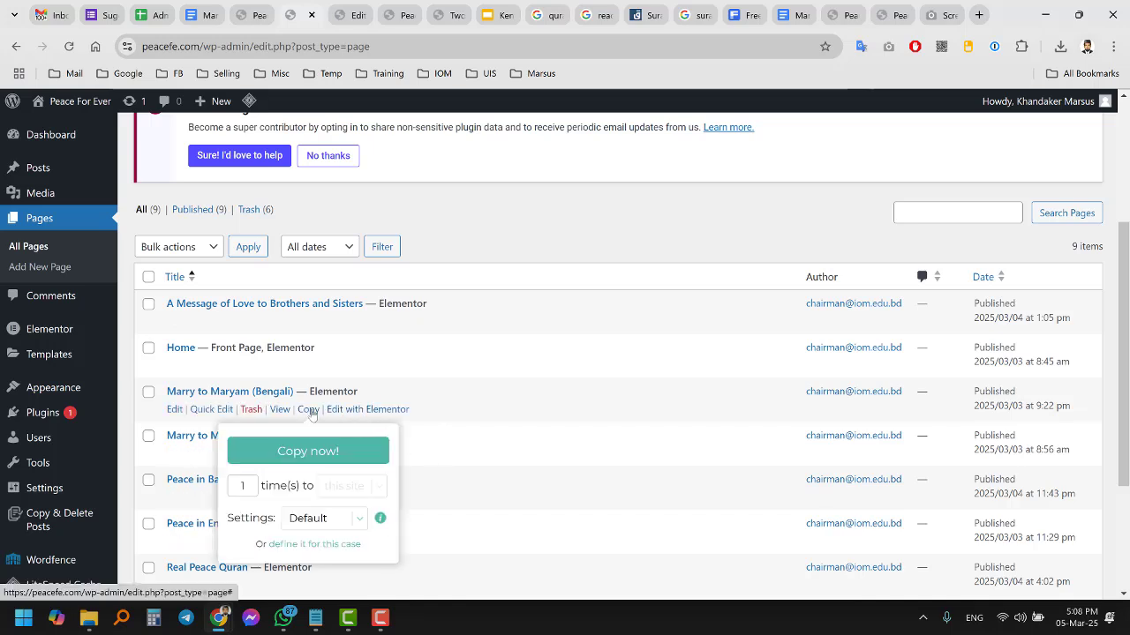
{"action": "scroll", "coordinate": [447, 392], "scroll_direction": "down", "scroll_amount": 3}
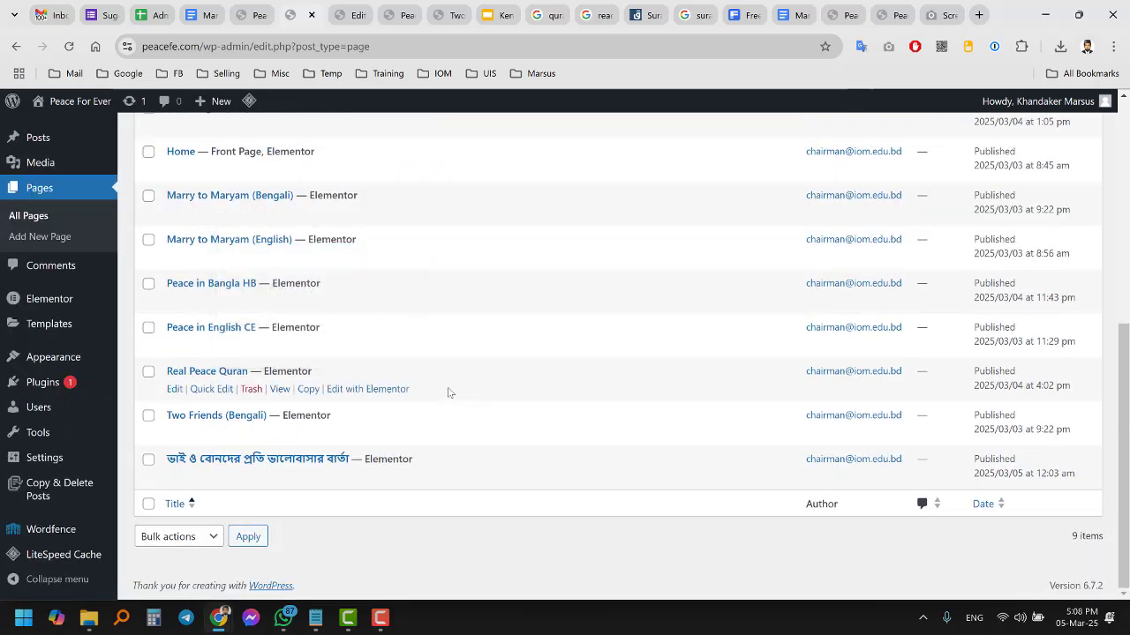
{"action": "scroll", "coordinate": [448, 393], "scroll_direction": "up", "scroll_amount": 3}
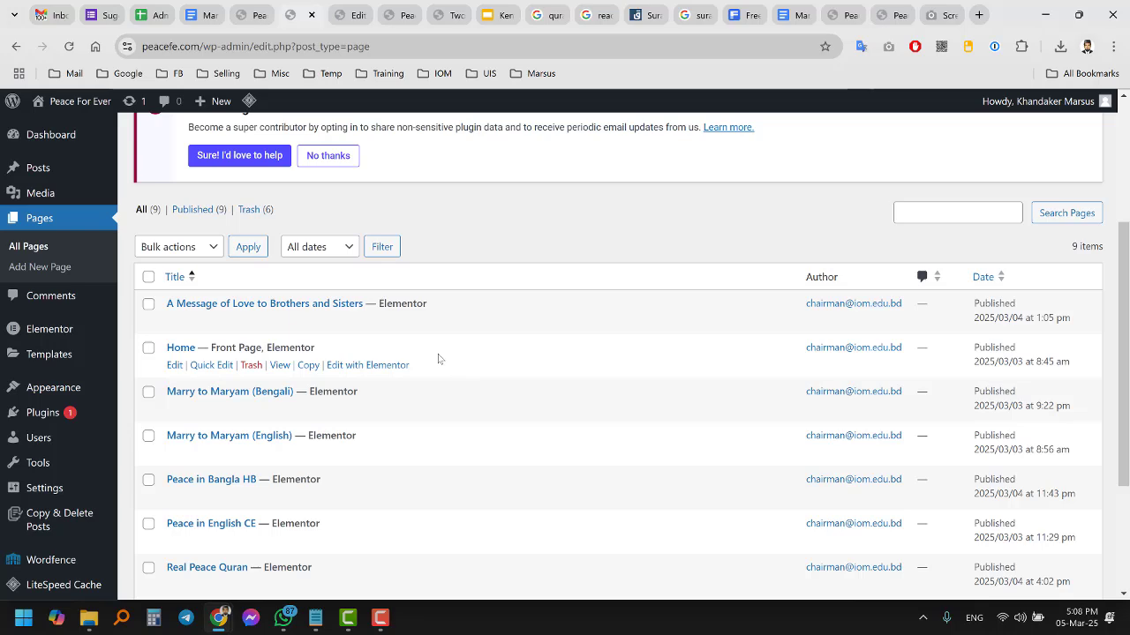
{"action": "scroll", "coordinate": [439, 358], "scroll_direction": "down", "scroll_amount": 3}
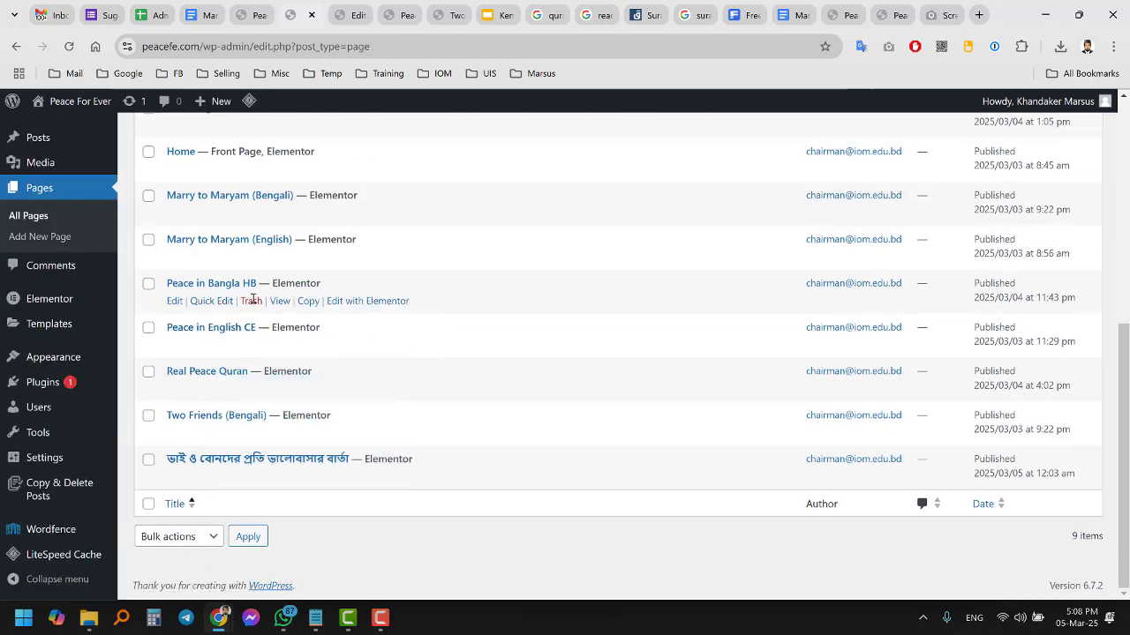
{"action": "middle_click", "coordinate": [367, 301]}
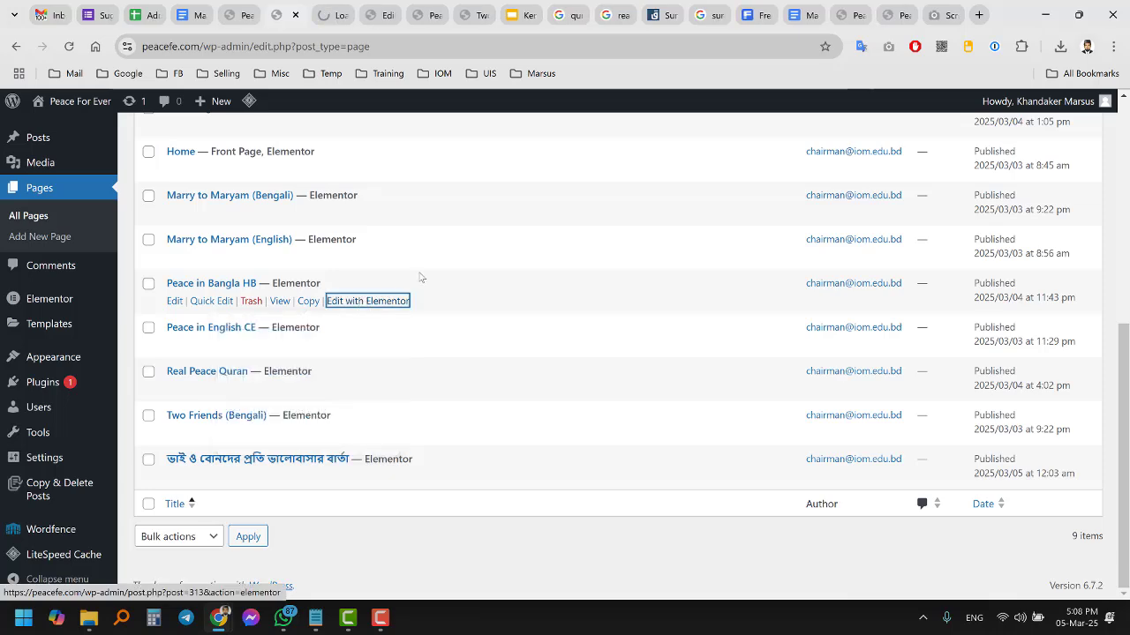
{"action": "left_click", "coordinate": [333, 15]}
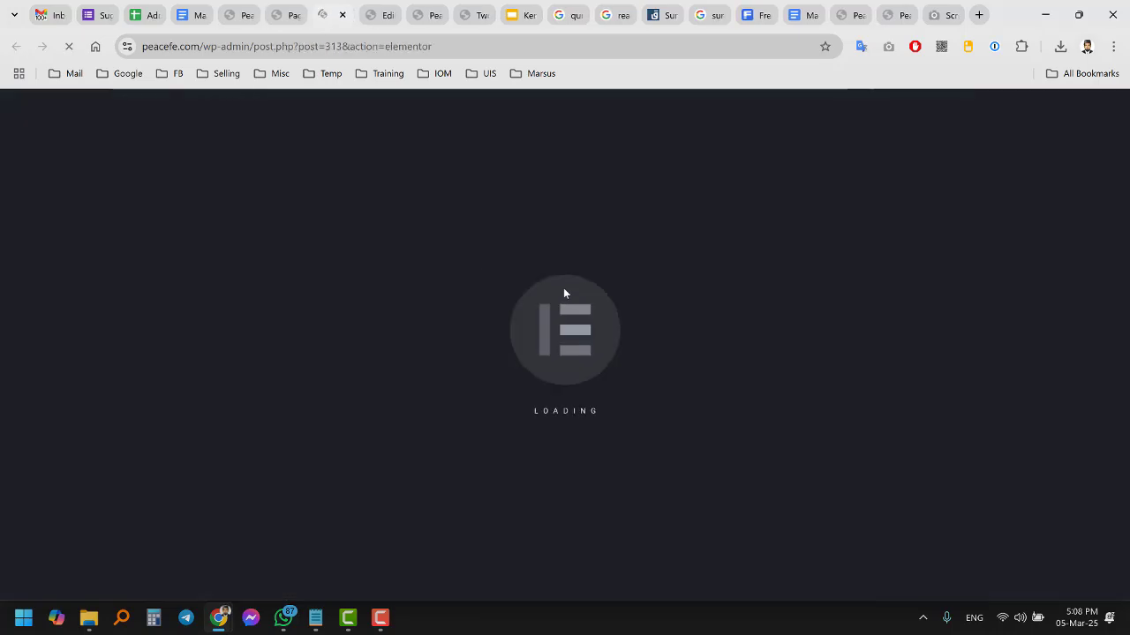
Step: Close the unneeded browser tabs, including the presentation, Quran searches and full-page capture, keeping the page list, both Elementor editors and the live pages
{"action": "left_click", "coordinate": [381, 15]}
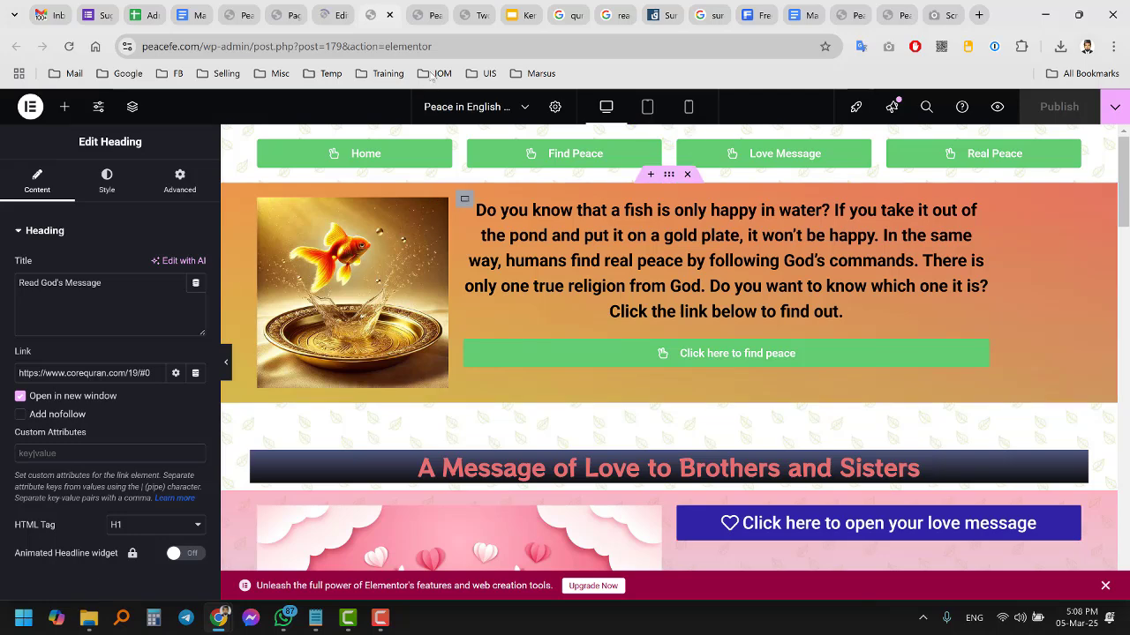
{"action": "left_click", "coordinate": [429, 20]}
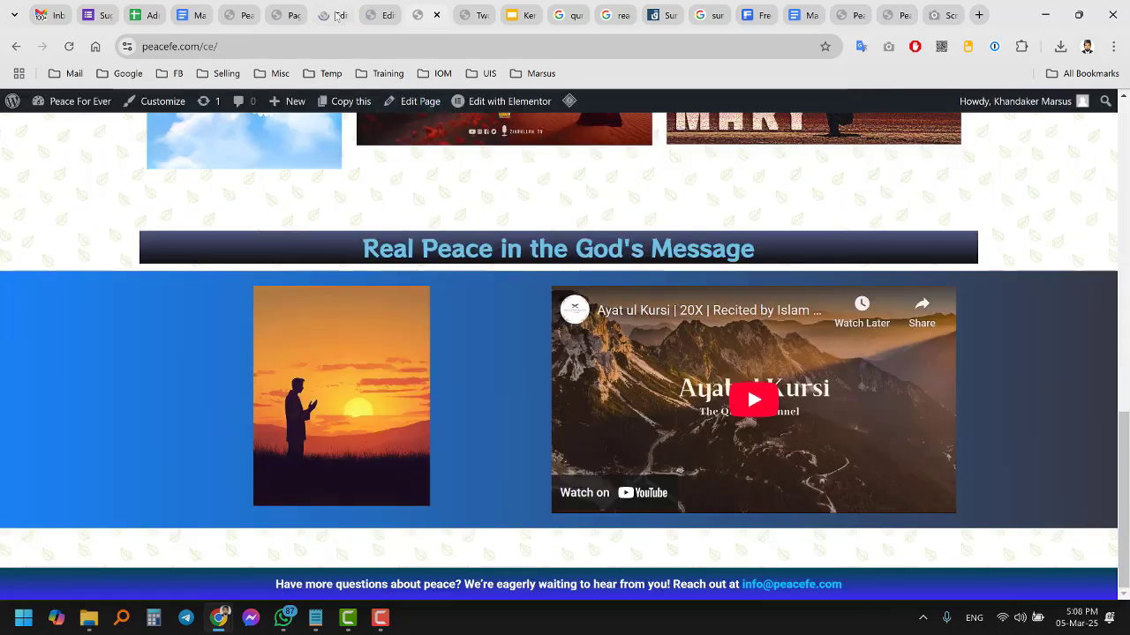
{"action": "left_click", "coordinate": [346, 15]}
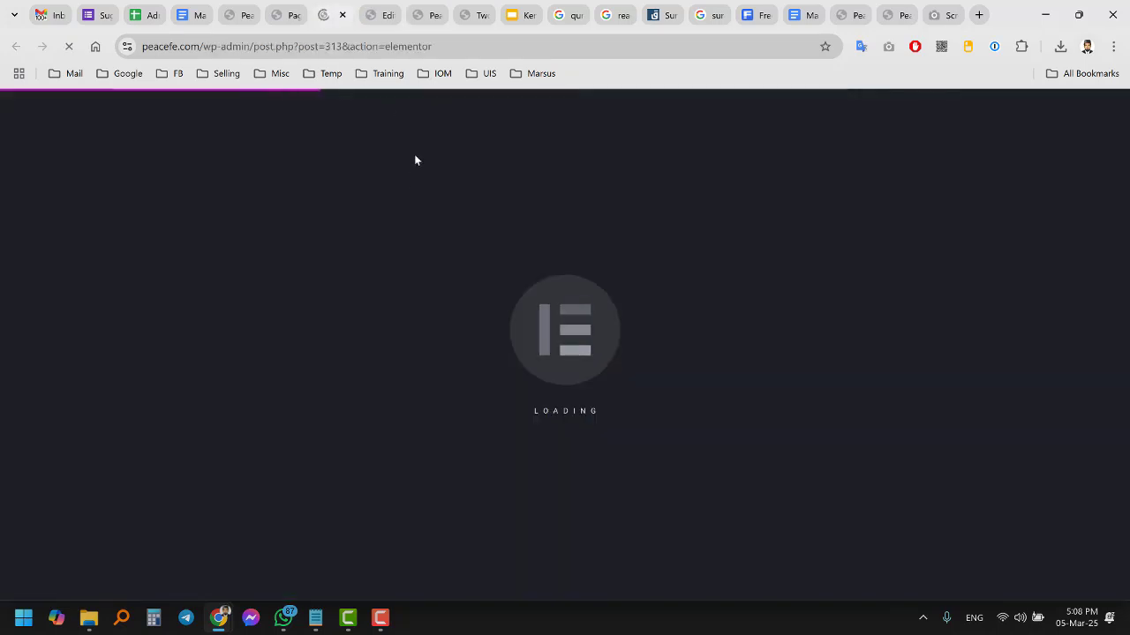
{"action": "left_click", "coordinate": [426, 15]}
{"action": "left_click", "coordinate": [477, 18]}
{"action": "left_click", "coordinate": [482, 15]}
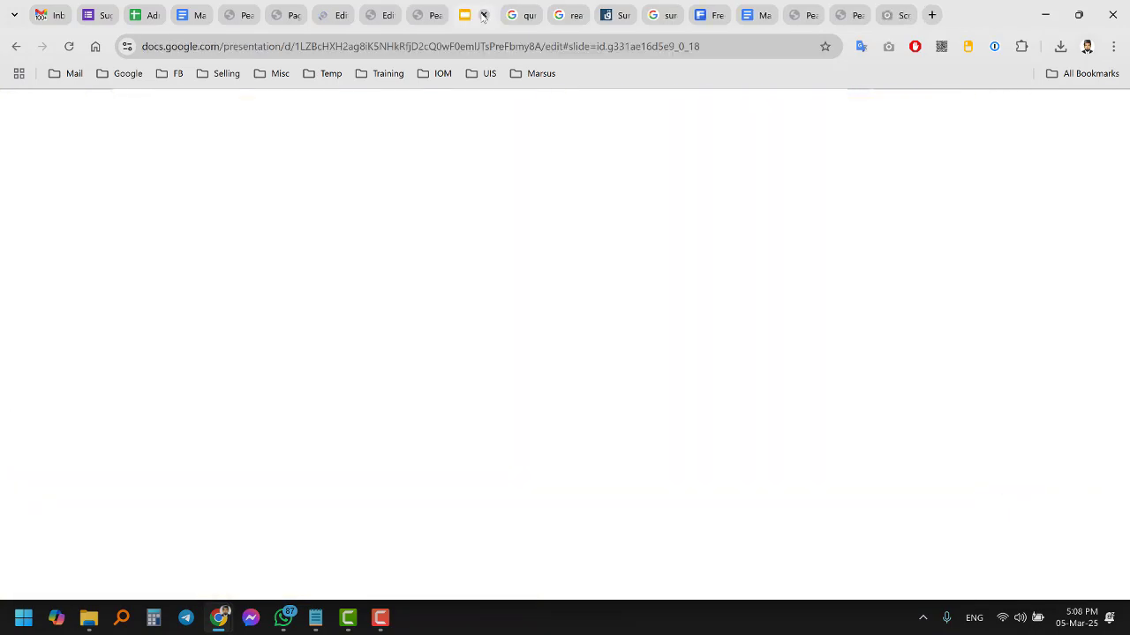
{"action": "key", "text": "ctrl+w"}
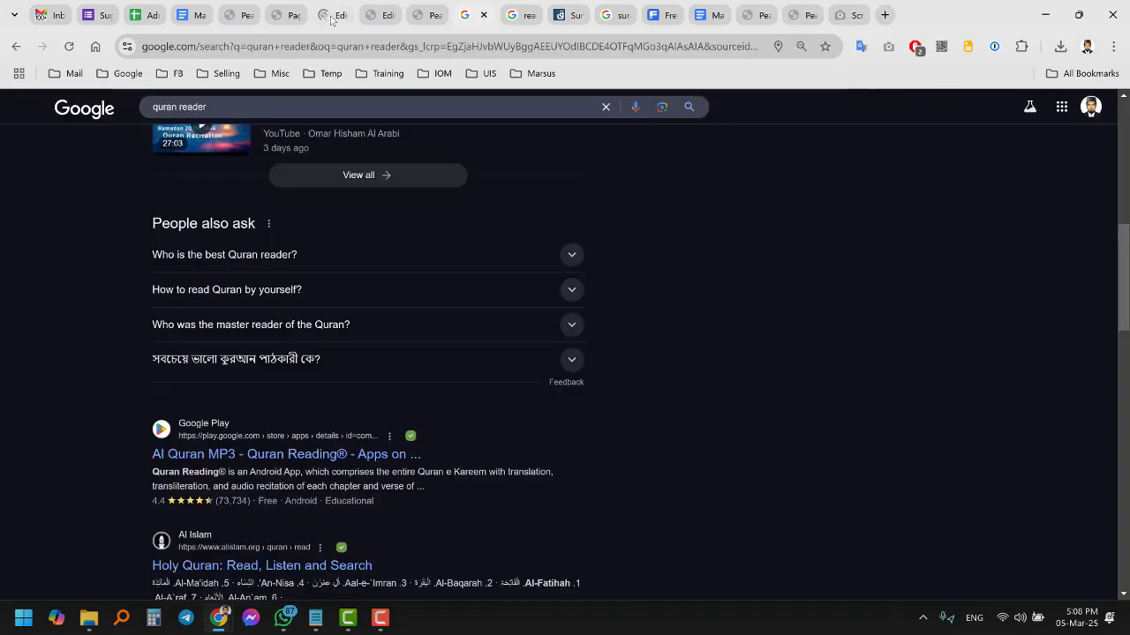
{"action": "left_click", "coordinate": [332, 16]}
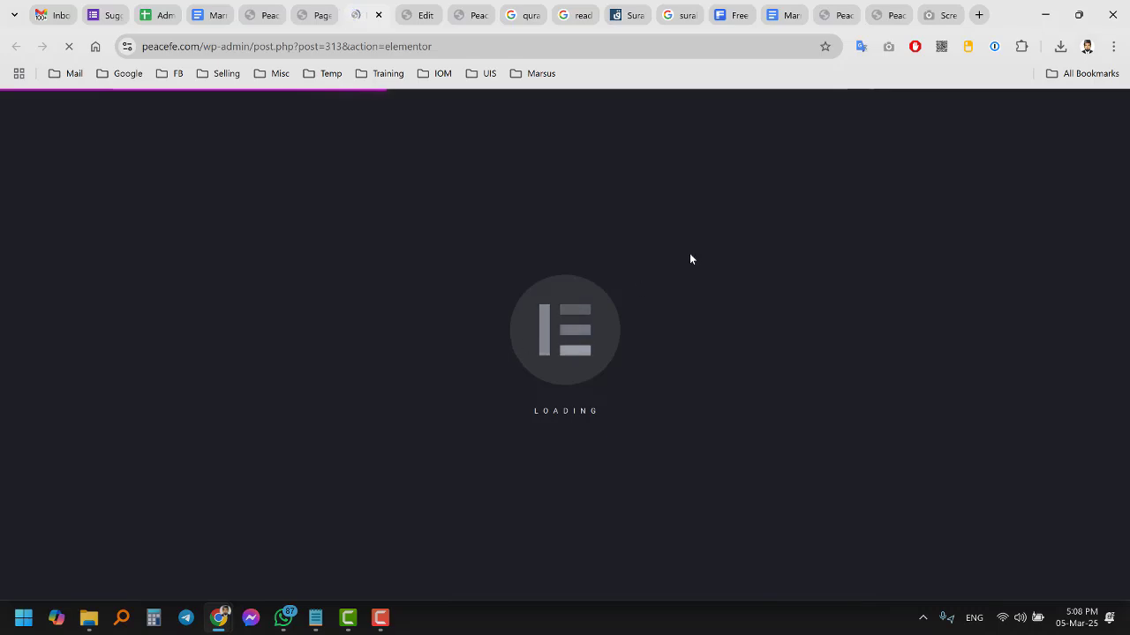
{"action": "left_click", "coordinate": [952, 15]}
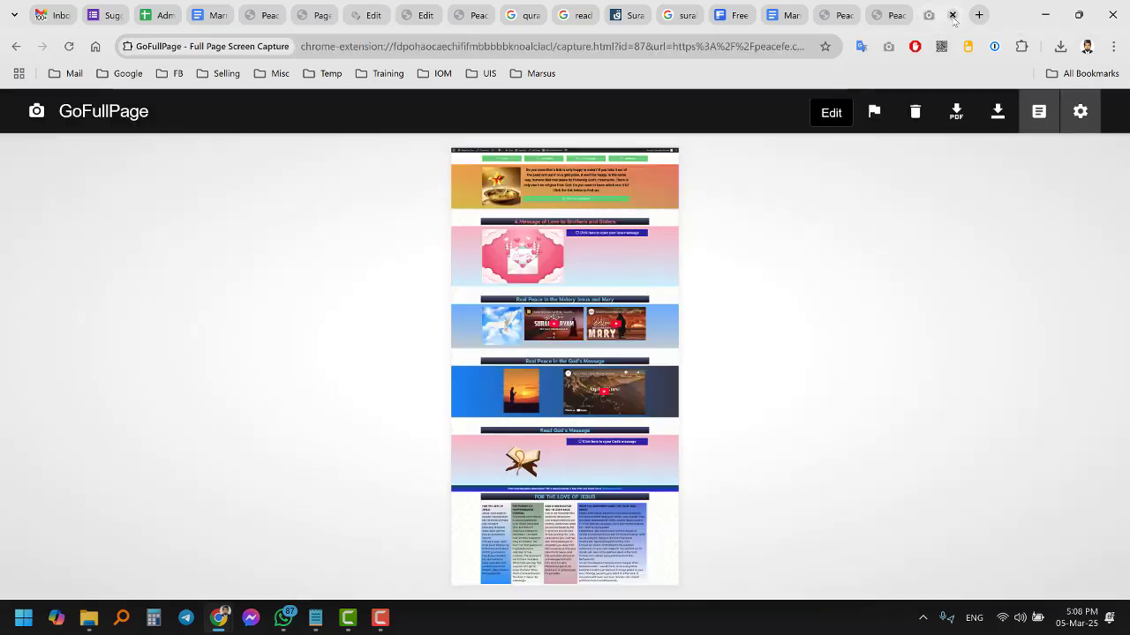
{"action": "left_click", "coordinate": [953, 15]}
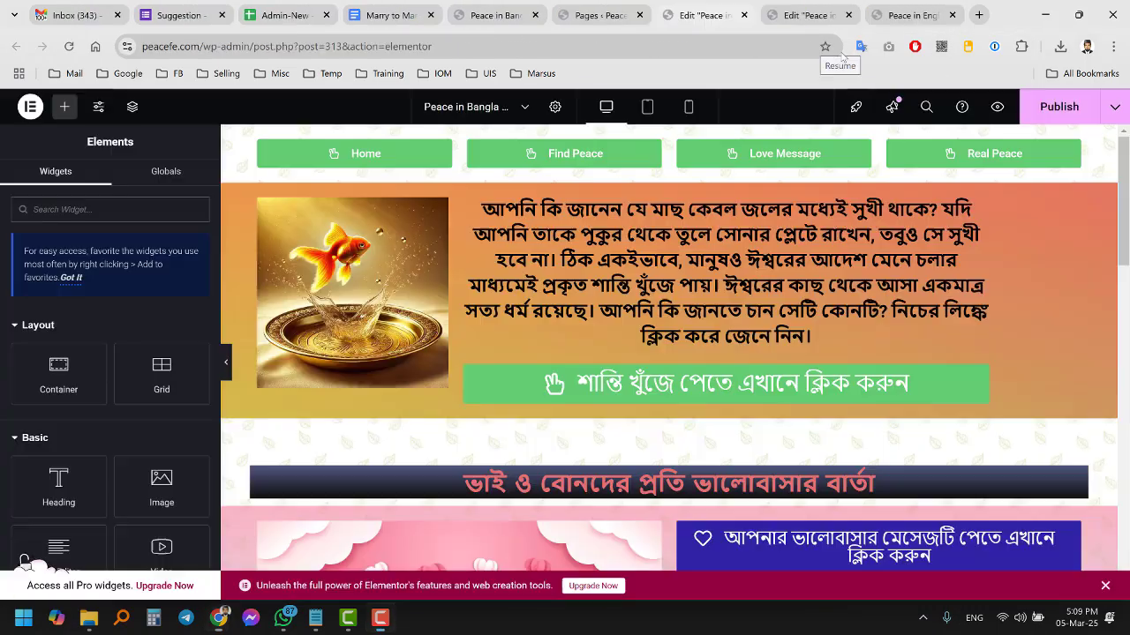
Step: Compare the sections of the Bangla page with those of the English page, down to the end of each
{"action": "scroll", "coordinate": [651, 270], "scroll_direction": "down", "scroll_amount": 2}
{"action": "scroll", "coordinate": [650, 269], "scroll_direction": "down", "scroll_amount": 12}
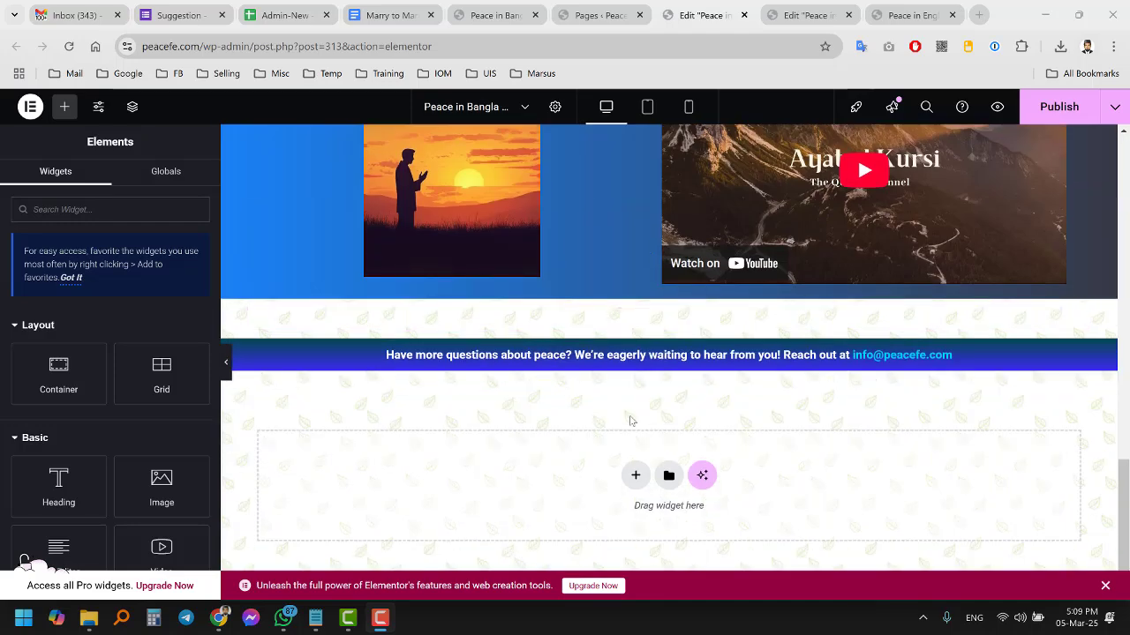
{"action": "scroll", "coordinate": [574, 432], "scroll_direction": "up", "scroll_amount": 15}
{"action": "scroll", "coordinate": [573, 432], "scroll_direction": "down", "scroll_amount": 12}
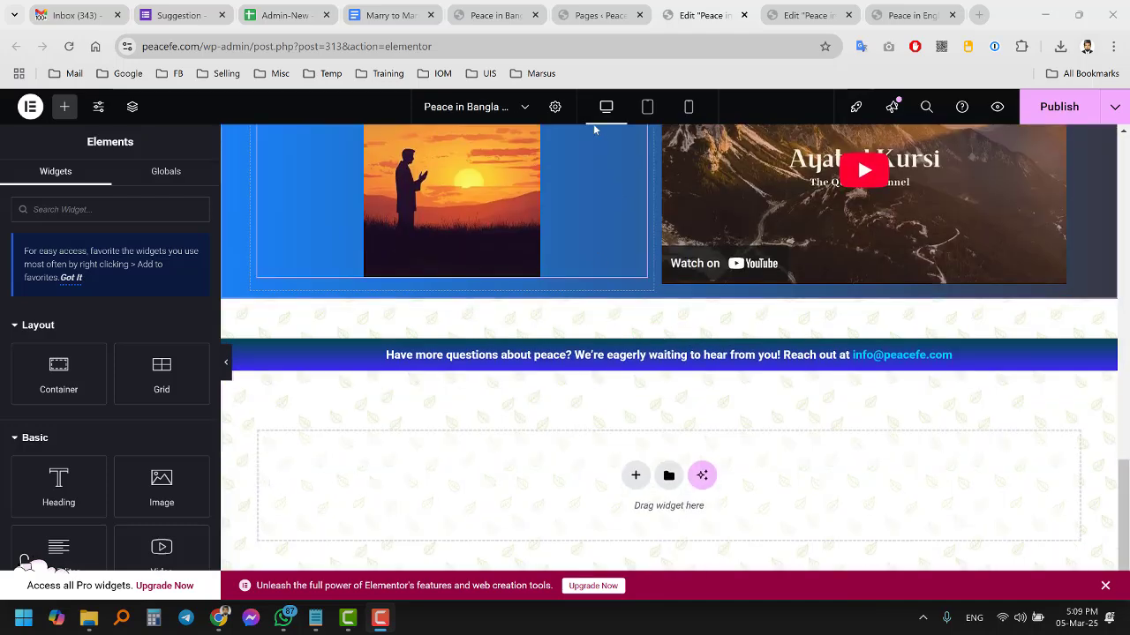
{"action": "left_click", "coordinate": [495, 17]}
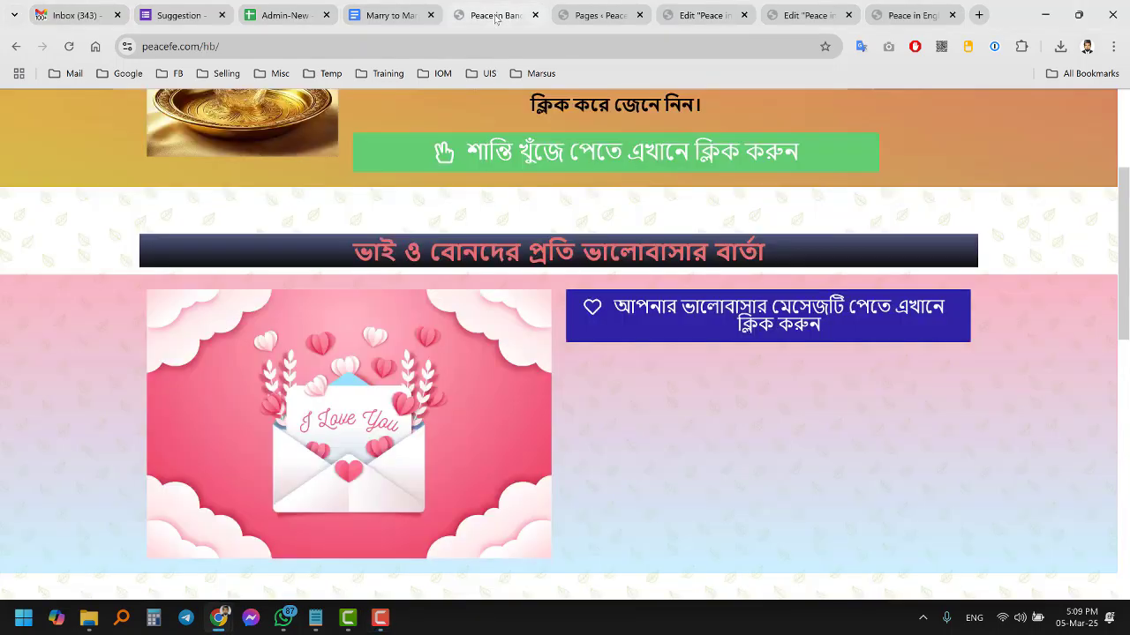
{"action": "left_click", "coordinate": [782, 22]}
{"action": "scroll", "coordinate": [615, 418], "scroll_direction": "down", "scroll_amount": 10}
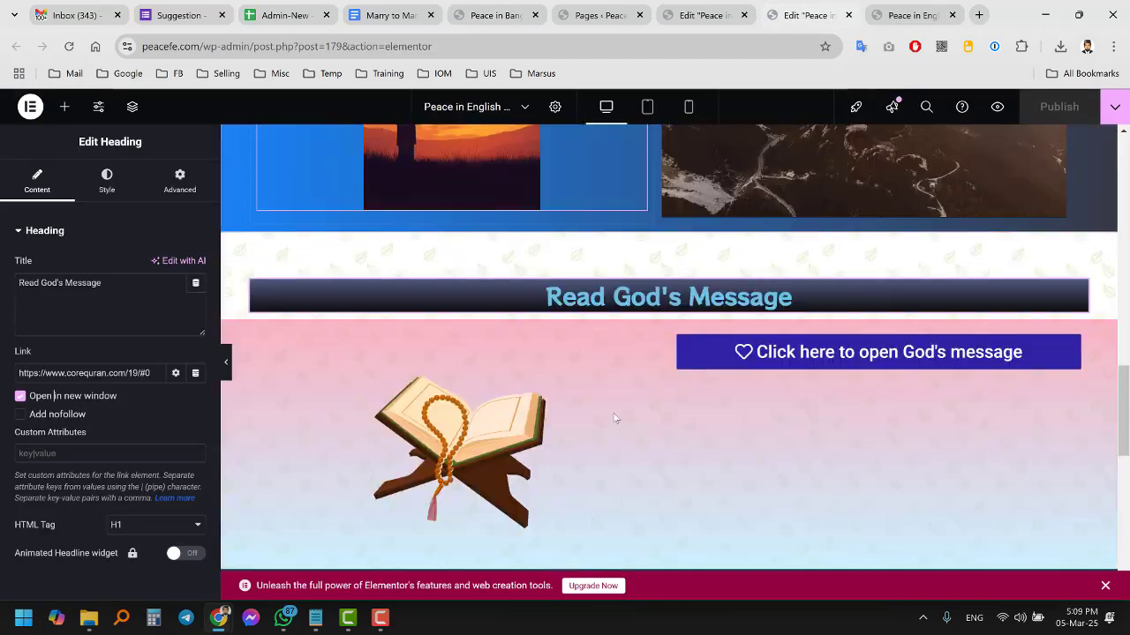
{"action": "scroll", "coordinate": [613, 415], "scroll_direction": "down", "scroll_amount": 7}
{"action": "scroll", "coordinate": [746, 350], "scroll_direction": "up", "scroll_amount": 4}
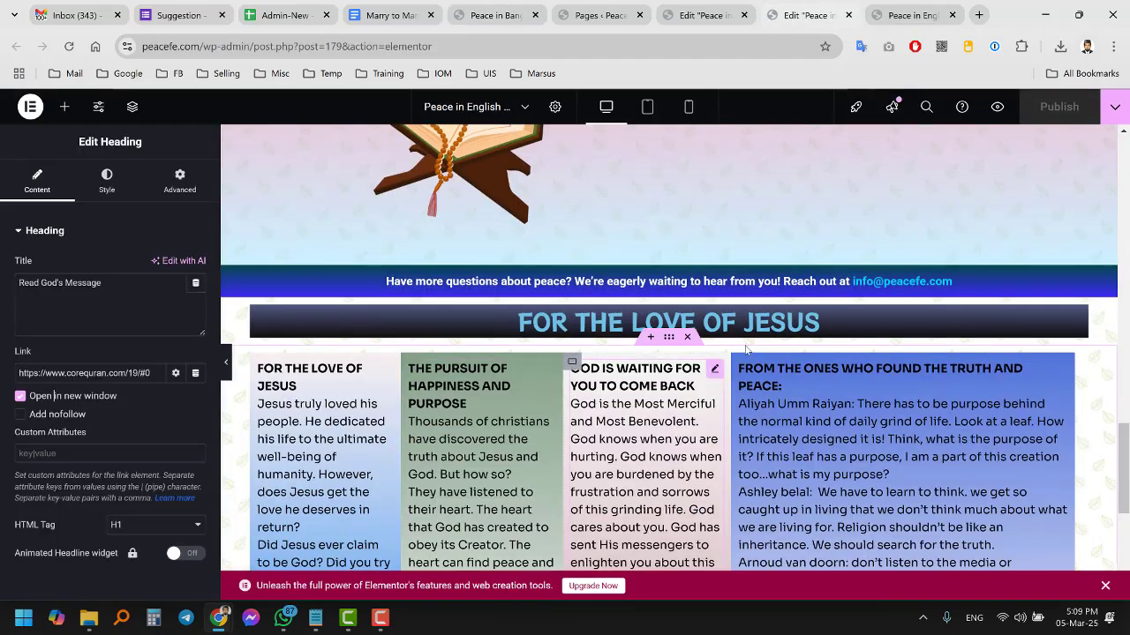
{"action": "scroll", "coordinate": [741, 366], "scroll_direction": "down", "scroll_amount": 4}
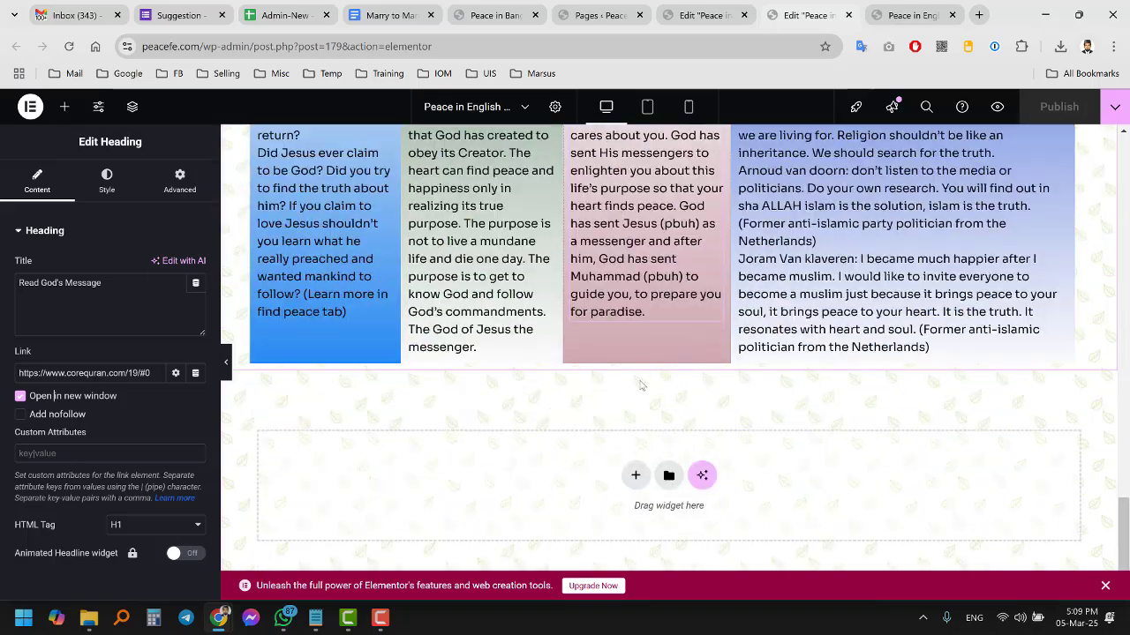
{"action": "scroll", "coordinate": [641, 386], "scroll_direction": "up", "scroll_amount": 8}
{"action": "scroll", "coordinate": [682, 236], "scroll_direction": "down", "scroll_amount": 3}
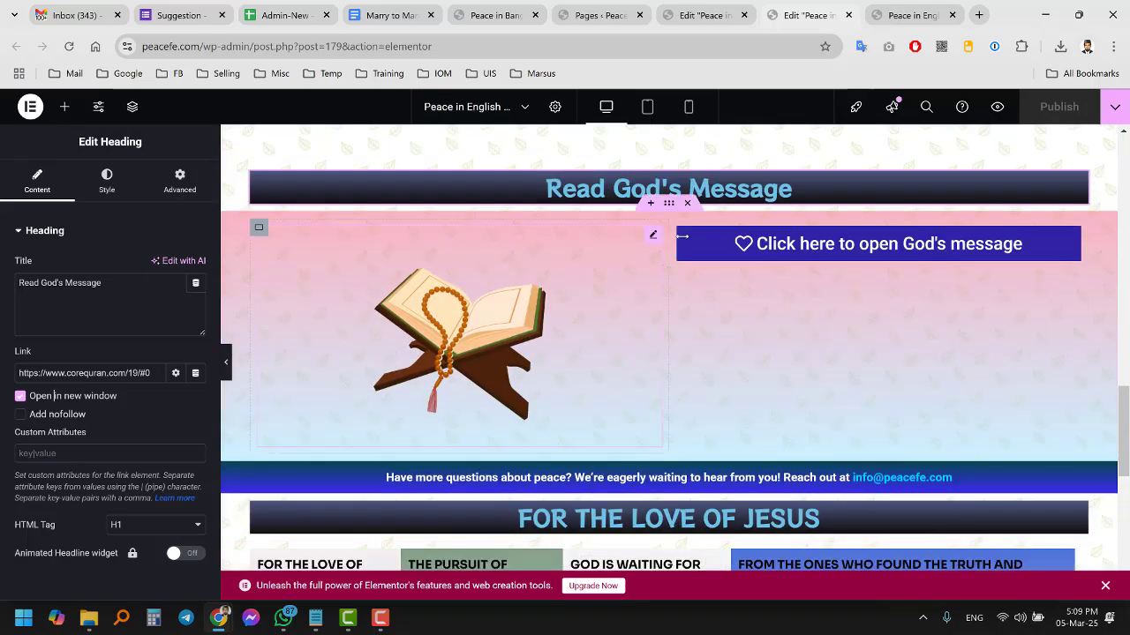
Step: Copy the container with the Quran image and God's message button from the English page and paste it at the end of the Bangla page
{"action": "right_click", "coordinate": [670, 207]}
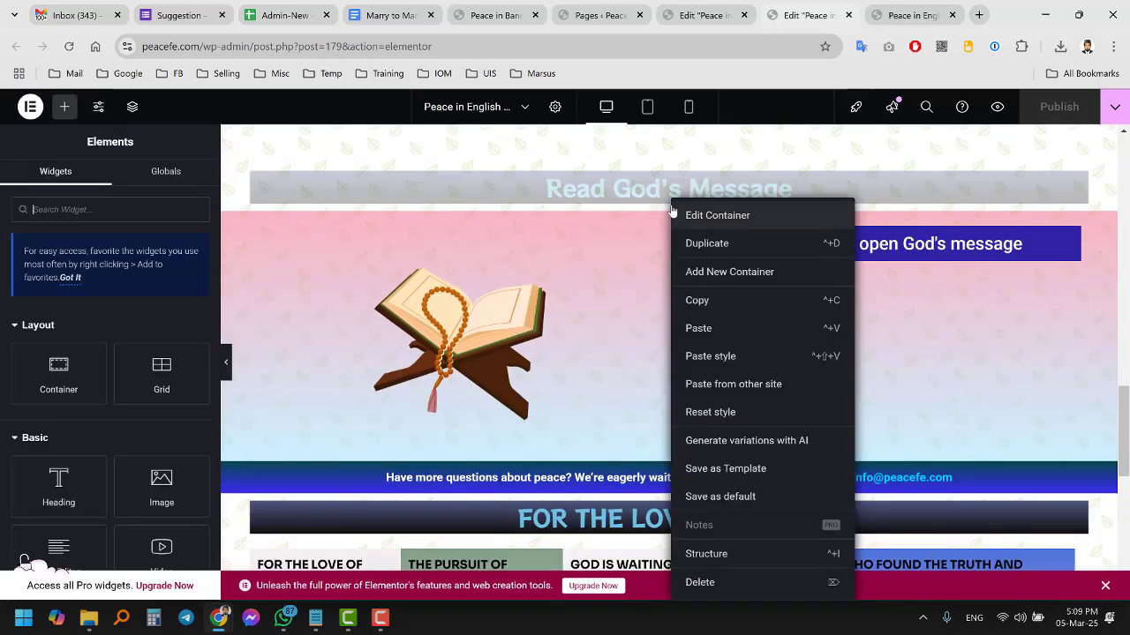
{"action": "left_click", "coordinate": [698, 298]}
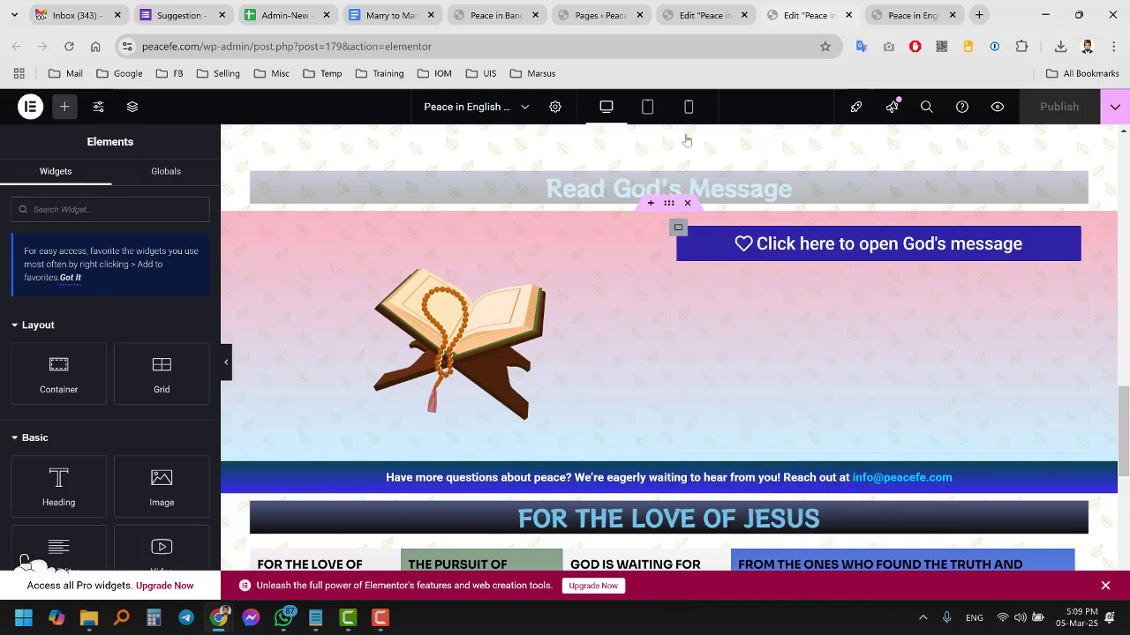
{"action": "left_click", "coordinate": [701, 15]}
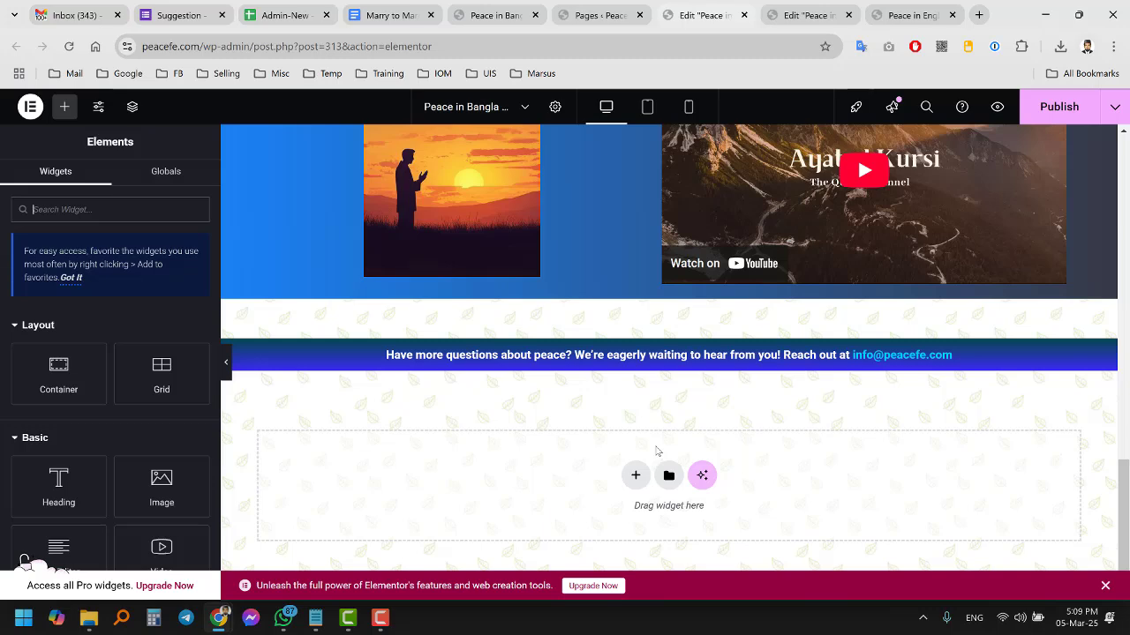
{"action": "right_click", "coordinate": [656, 451]}
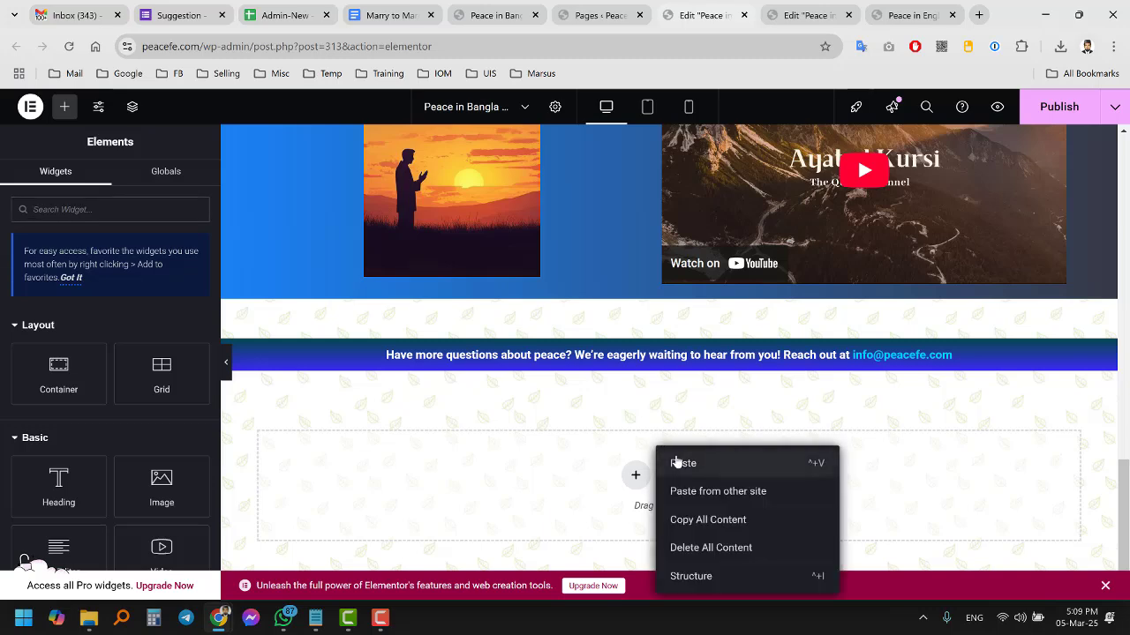
{"action": "left_click", "coordinate": [676, 463]}
{"action": "scroll", "coordinate": [783, 435], "scroll_direction": "down", "scroll_amount": 2}
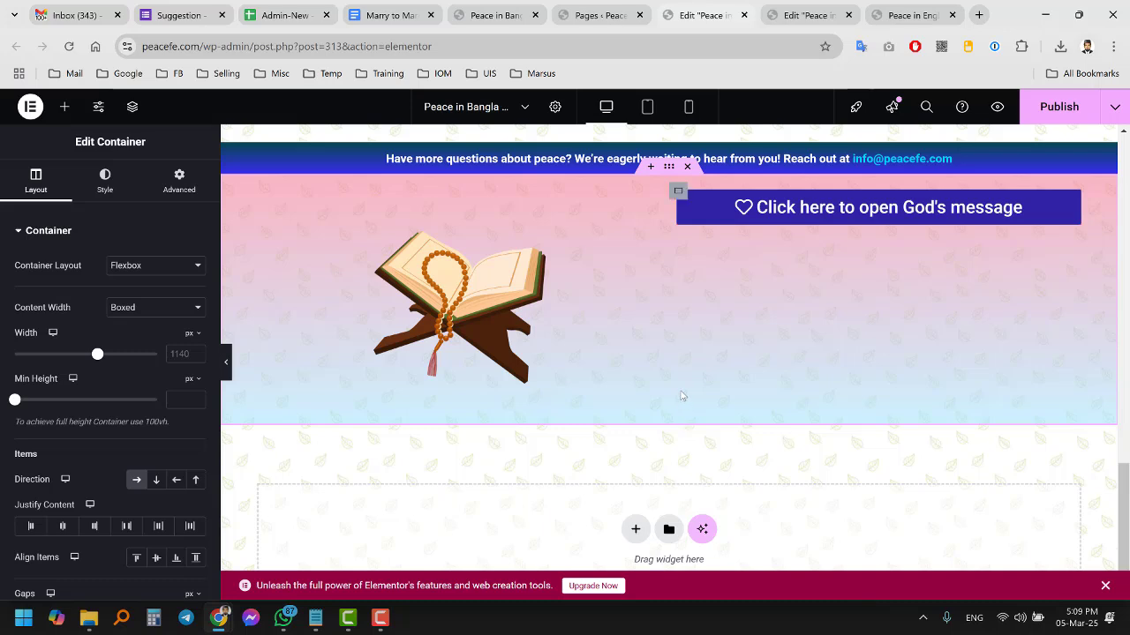
{"action": "scroll", "coordinate": [680, 396], "scroll_direction": "down", "scroll_amount": 1}
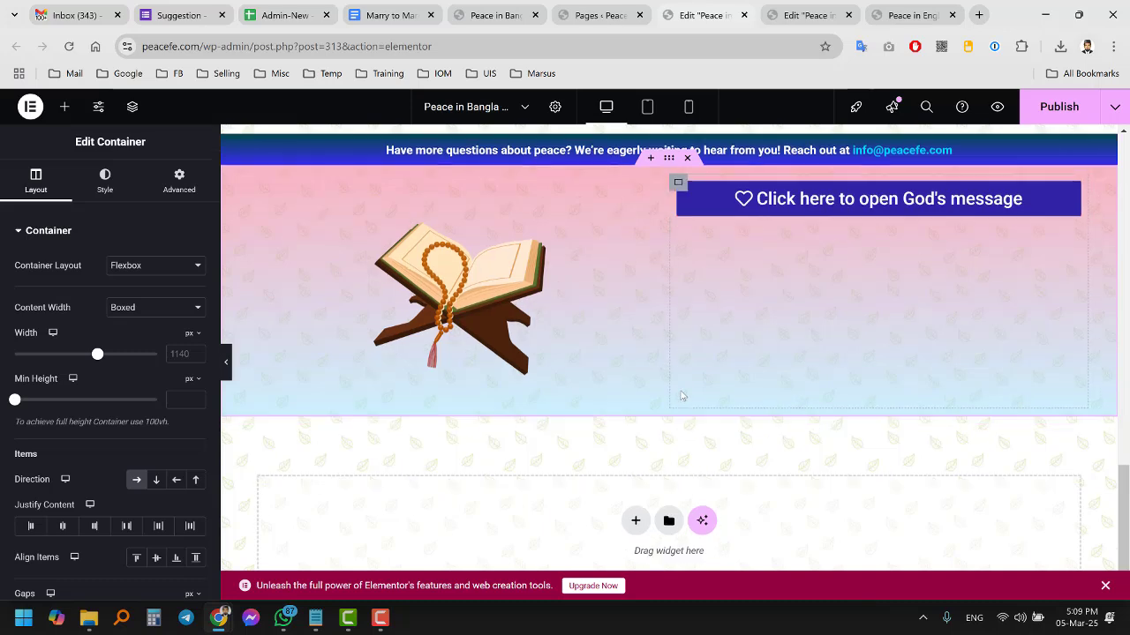
Step: Add an empty flexbox container with two equal columns below the pasted Quran section of the Bangla page
{"action": "left_click", "coordinate": [635, 475]}
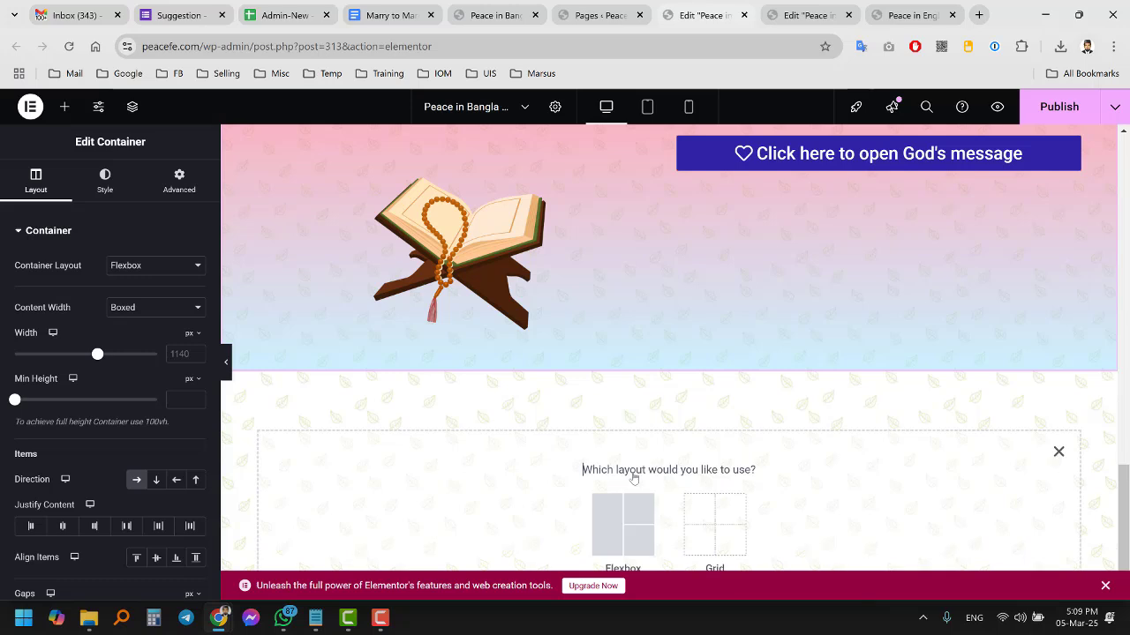
{"action": "scroll", "coordinate": [643, 459], "scroll_direction": "down", "scroll_amount": 1}
{"action": "left_click", "coordinate": [626, 456]}
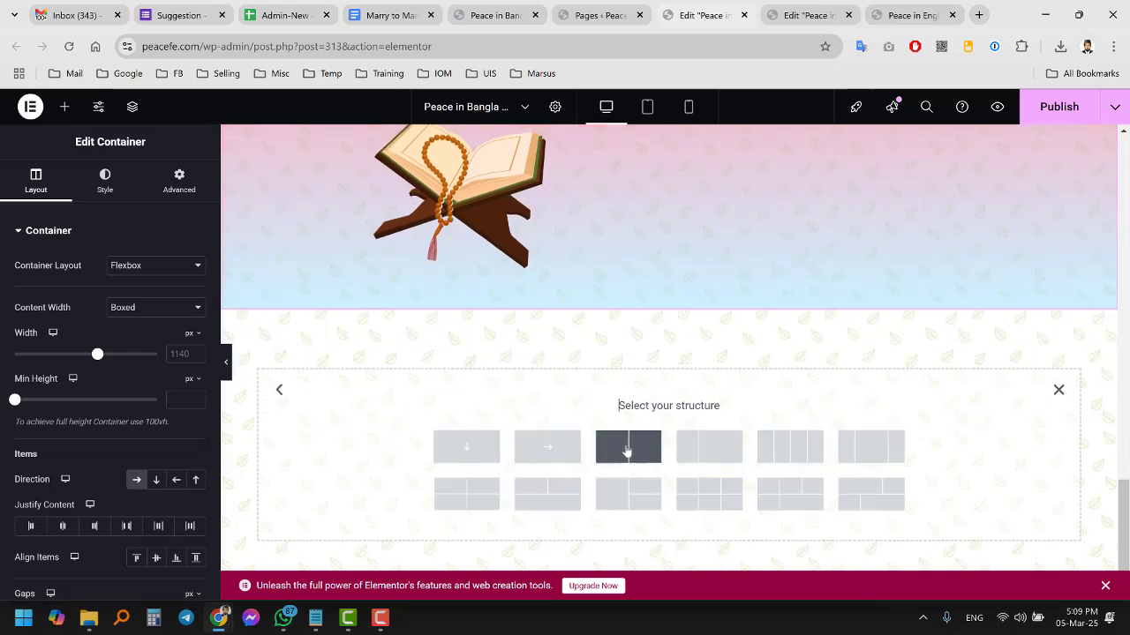
{"action": "scroll", "coordinate": [565, 323], "scroll_direction": "up", "scroll_amount": 3}
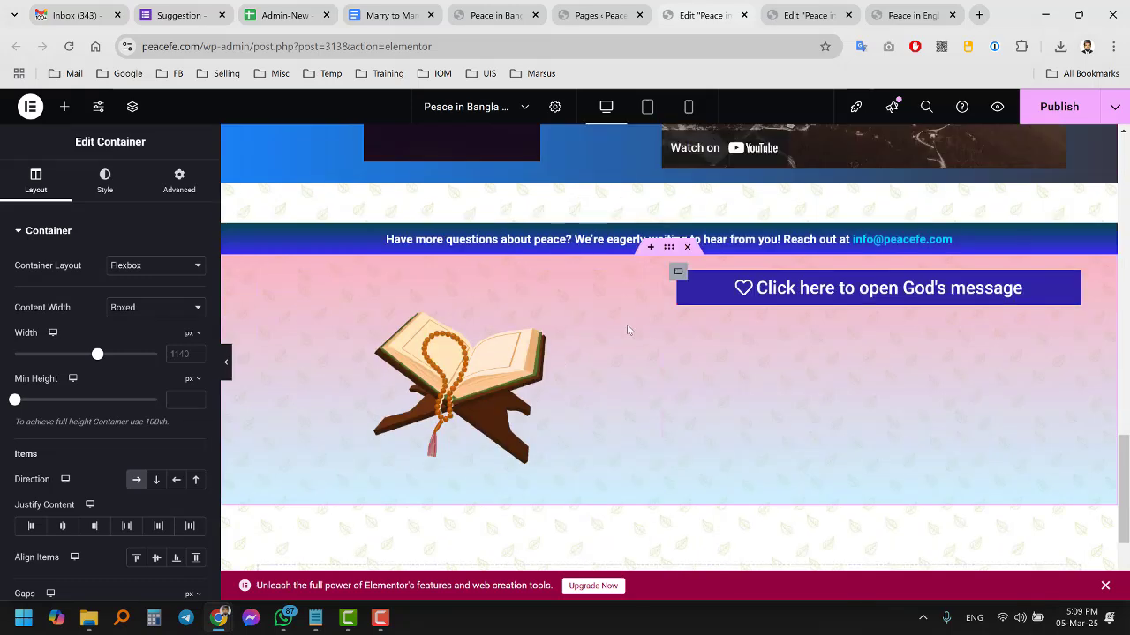
{"action": "scroll", "coordinate": [804, 359], "scroll_direction": "down", "scroll_amount": 3}
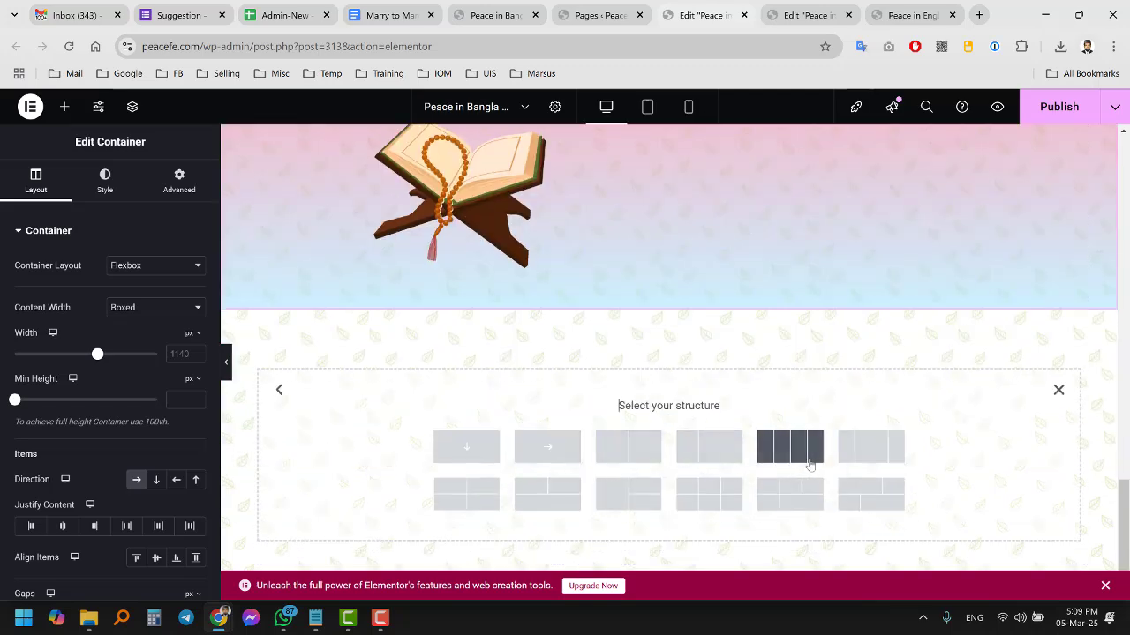
{"action": "left_click", "coordinate": [621, 449]}
{"action": "scroll", "coordinate": [612, 423], "scroll_direction": "up", "scroll_amount": 2}
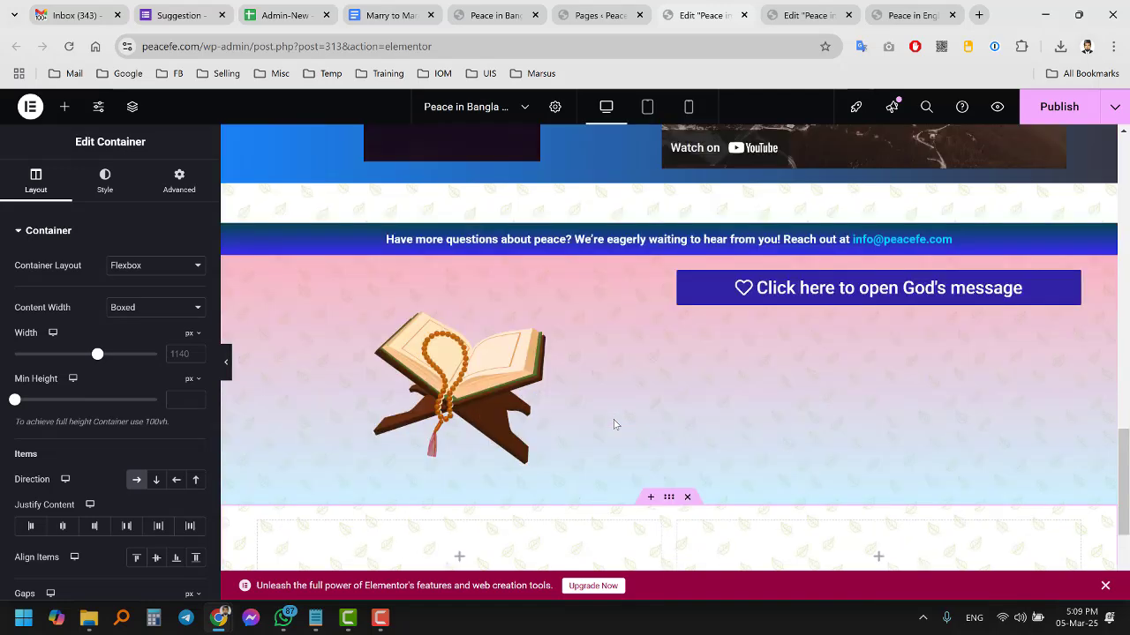
Step: Add an Image widget to the first column and a Text Editor widget to the second column of the empty container
{"action": "scroll", "coordinate": [613, 424], "scroll_direction": "down", "scroll_amount": 2}
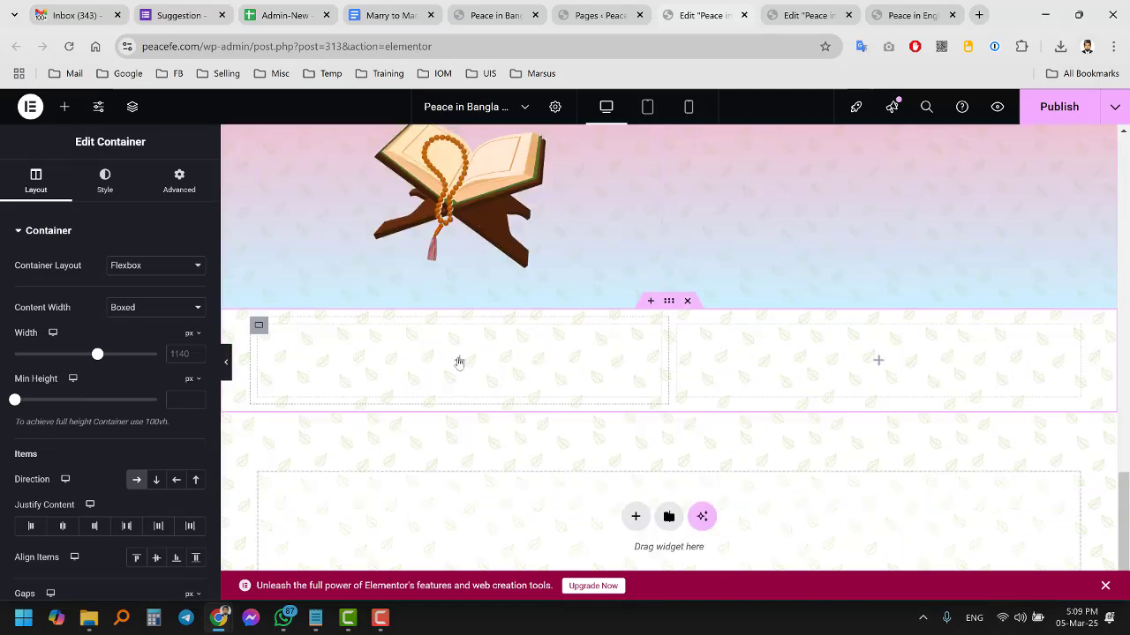
{"action": "left_click", "coordinate": [65, 108]}
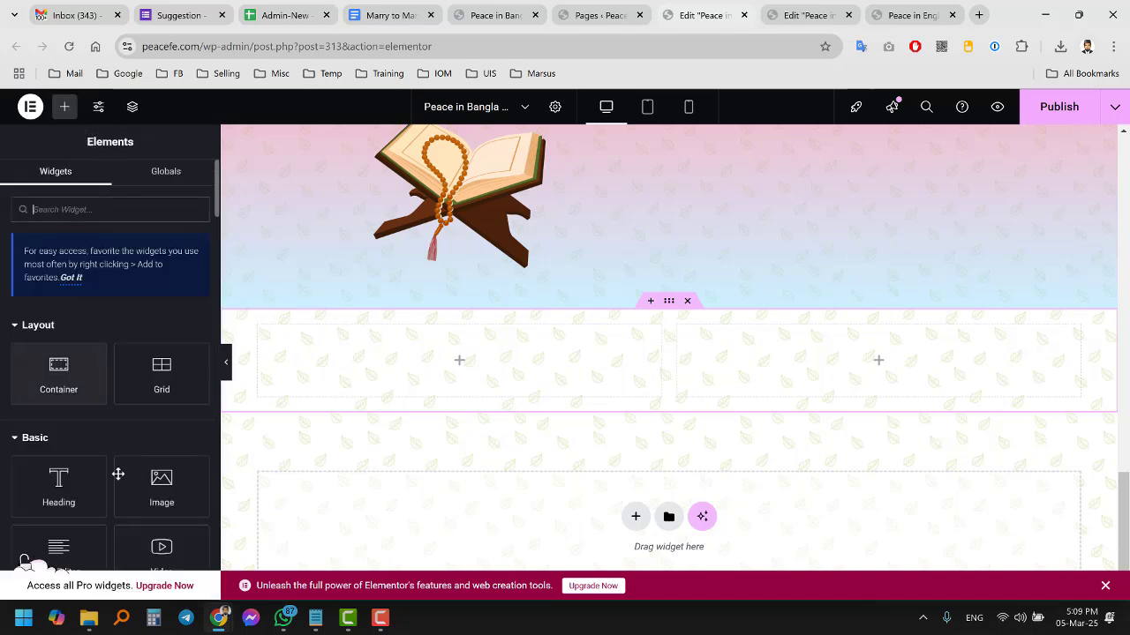
{"action": "left_click_drag", "start_coordinate": [154, 481], "coordinate": [449, 376]}
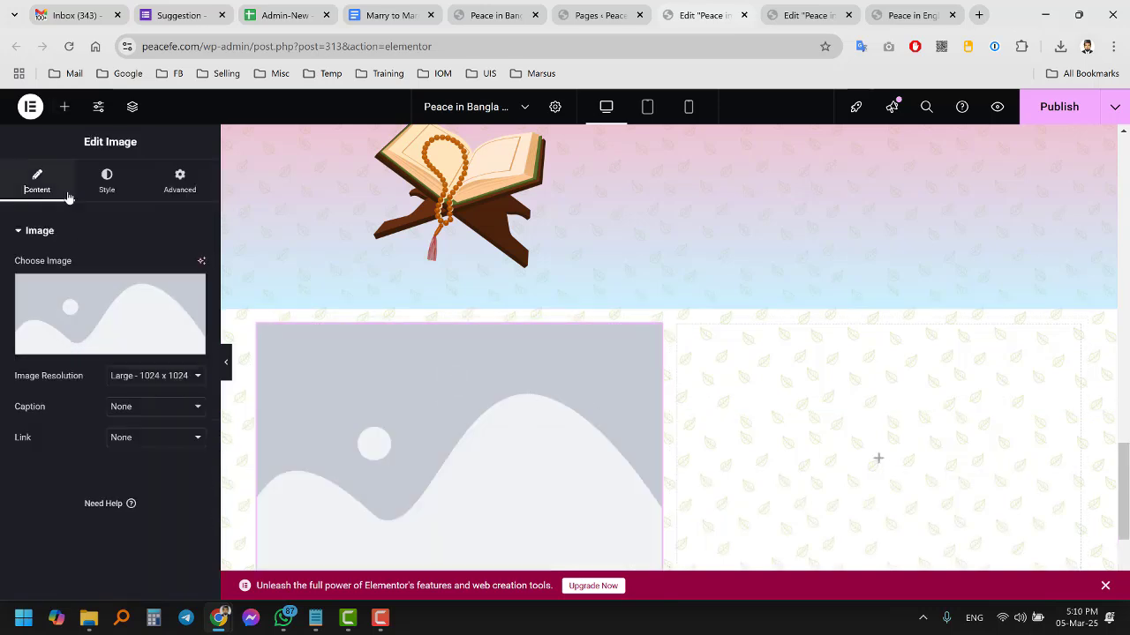
{"action": "left_click", "coordinate": [65, 107]}
{"action": "scroll", "coordinate": [88, 398], "scroll_direction": "down", "scroll_amount": 3}
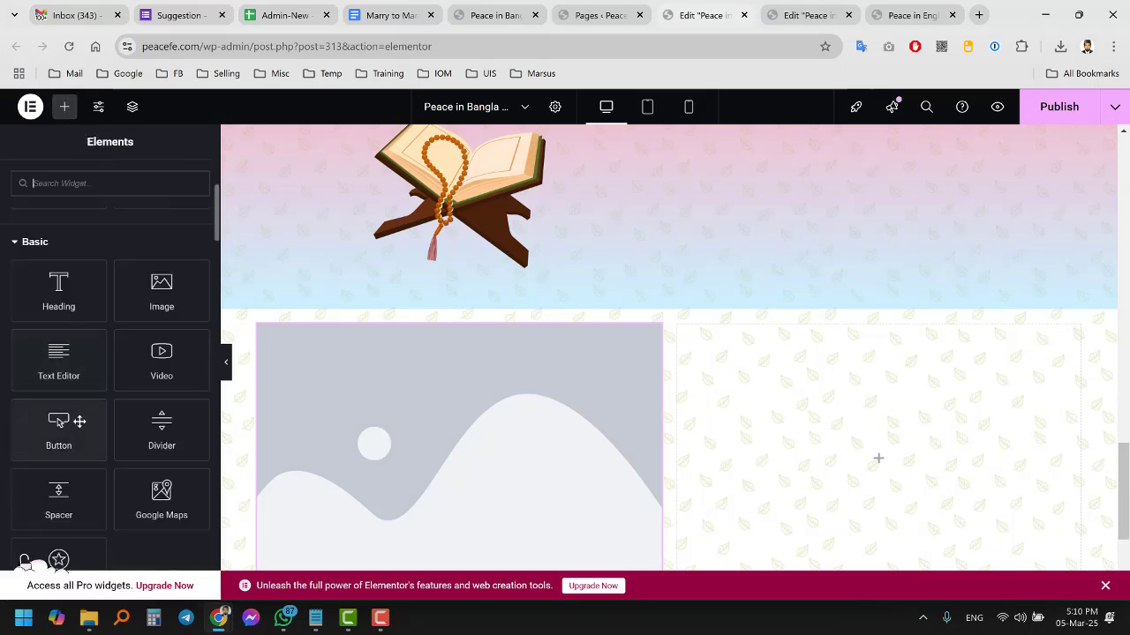
{"action": "left_click_drag", "start_coordinate": [59, 358], "coordinate": [919, 461]}
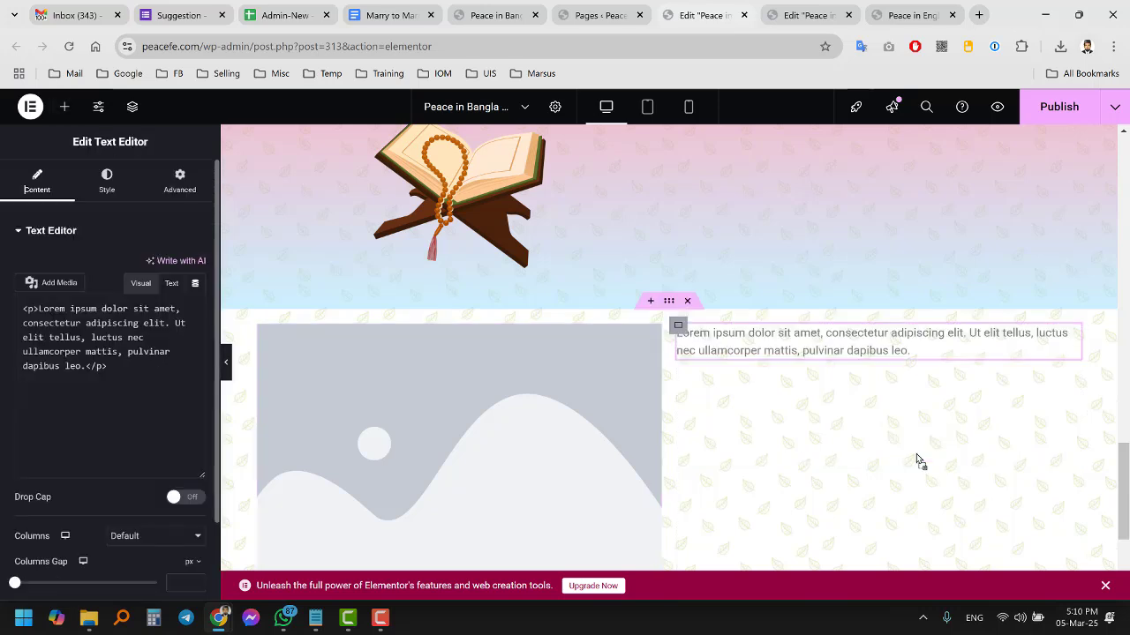
Step: Open the media chooser for the new placeholder image, select God-Message.jpeg in the library and switch to uploading files
{"action": "left_click", "coordinate": [603, 426]}
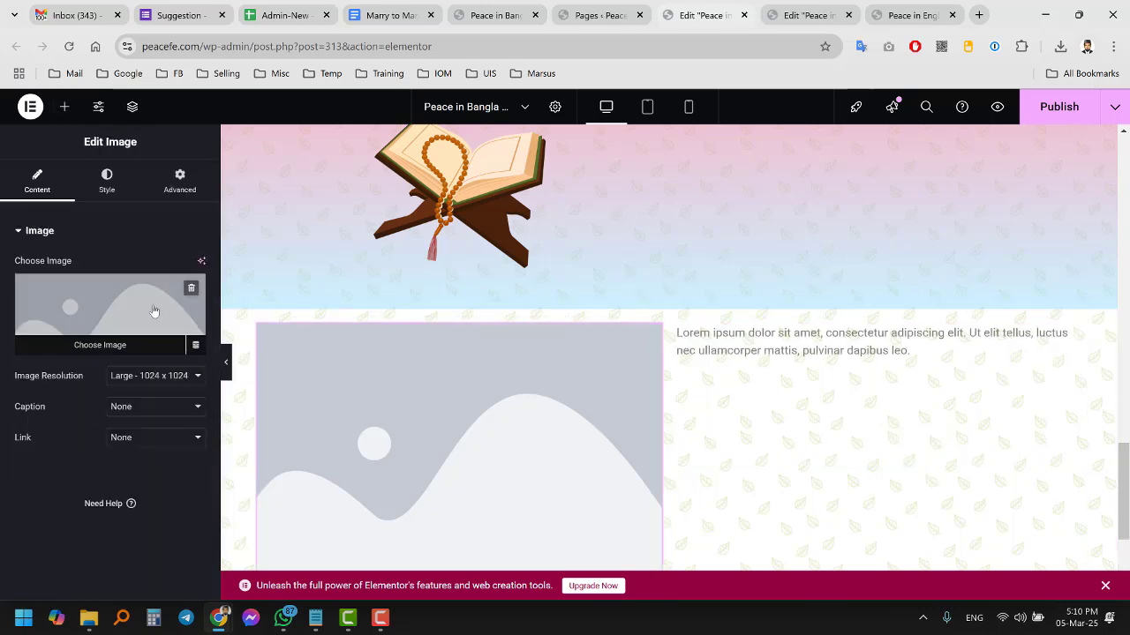
{"action": "left_click", "coordinate": [155, 310]}
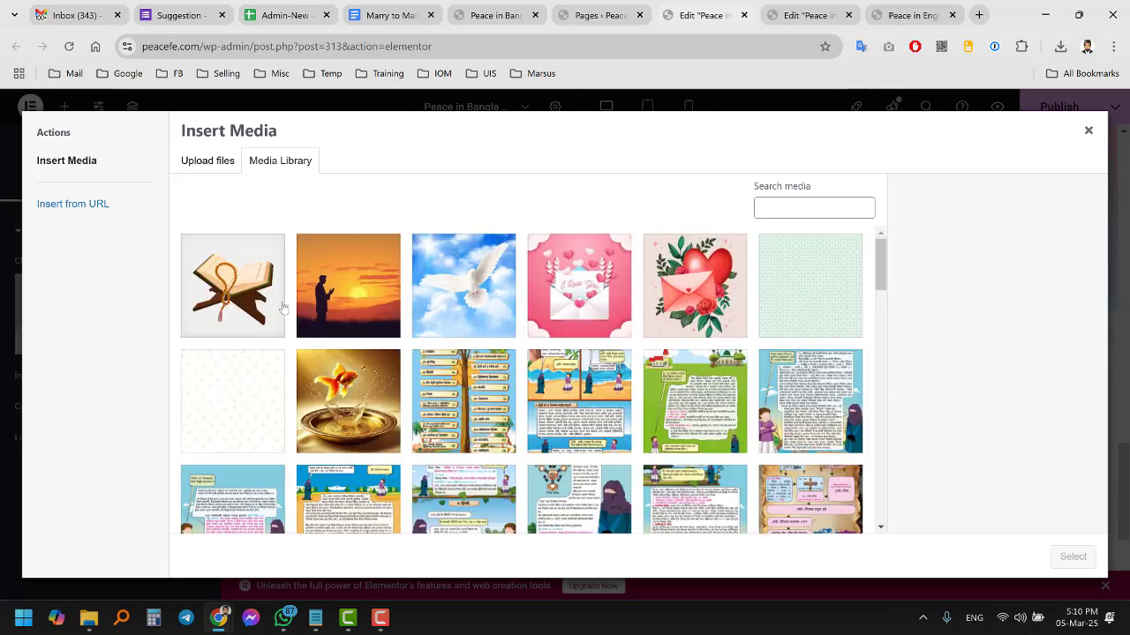
{"action": "left_click", "coordinate": [360, 285]}
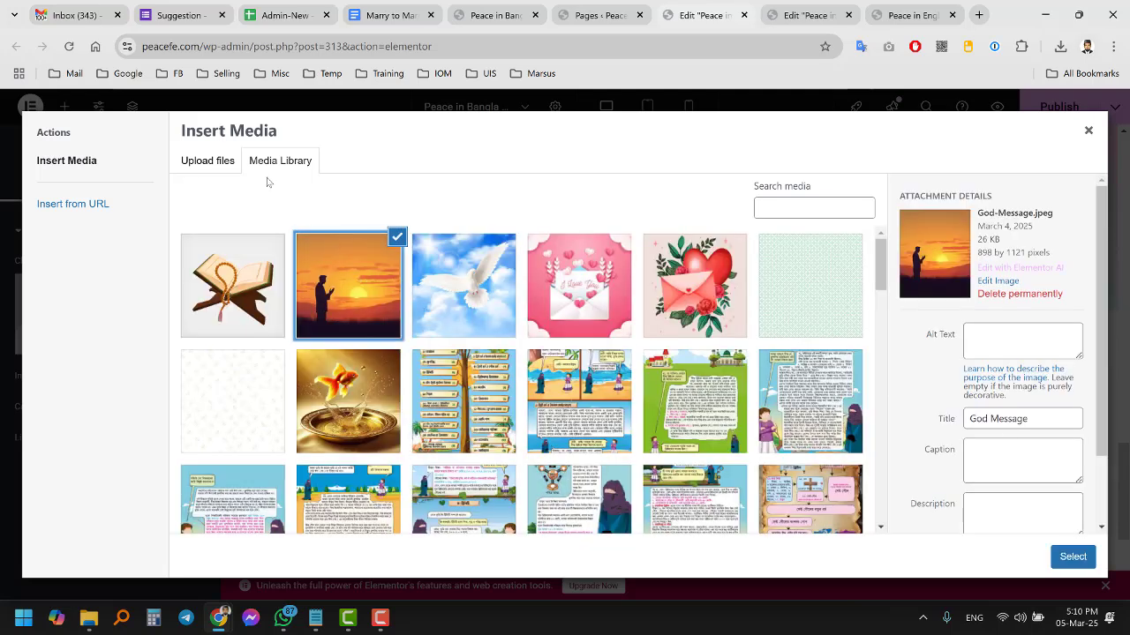
{"action": "left_click", "coordinate": [207, 161]}
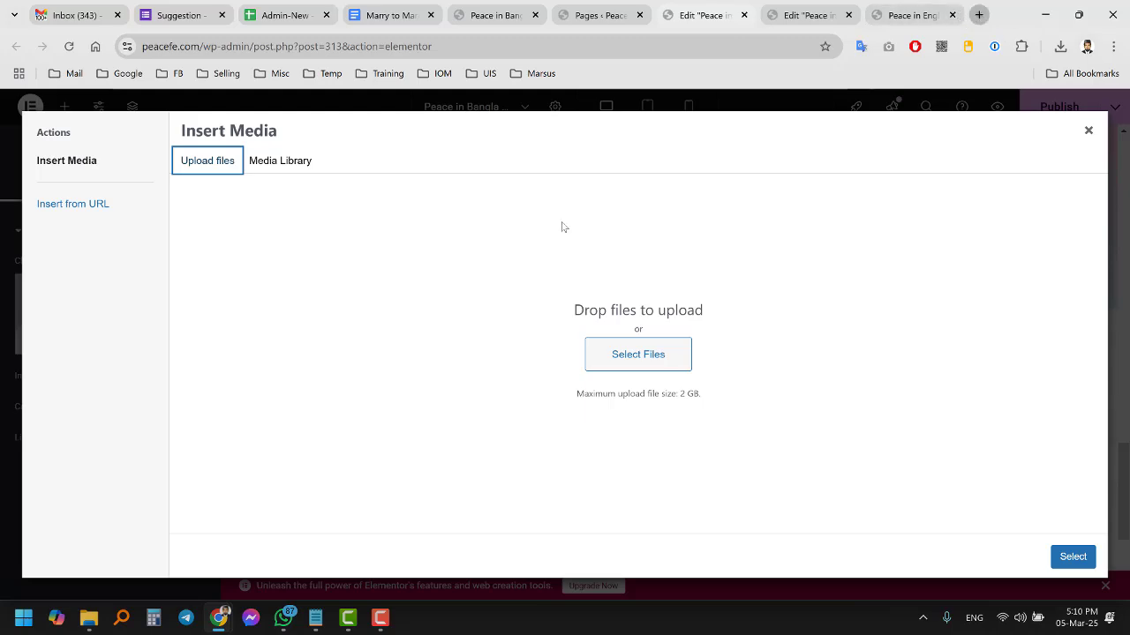
Step: Open freepik.com in a new browser tab and search all assets for "quran"
{"action": "key", "text": "ctrl+t"}
{"action": "type", "text": "fre"}
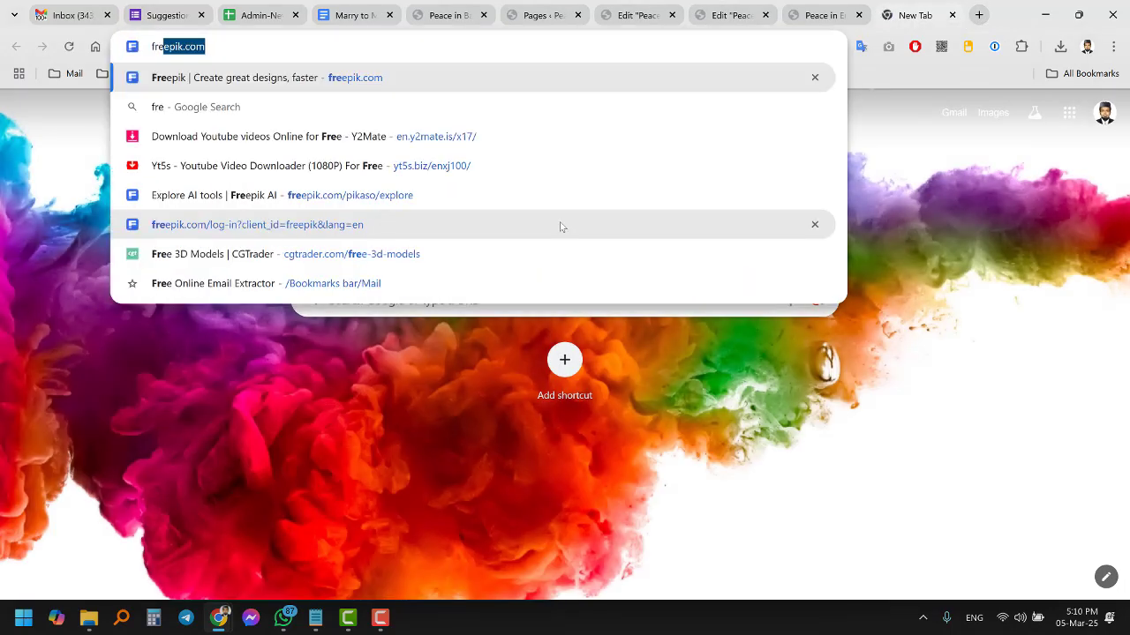
{"action": "key", "text": "Return"}
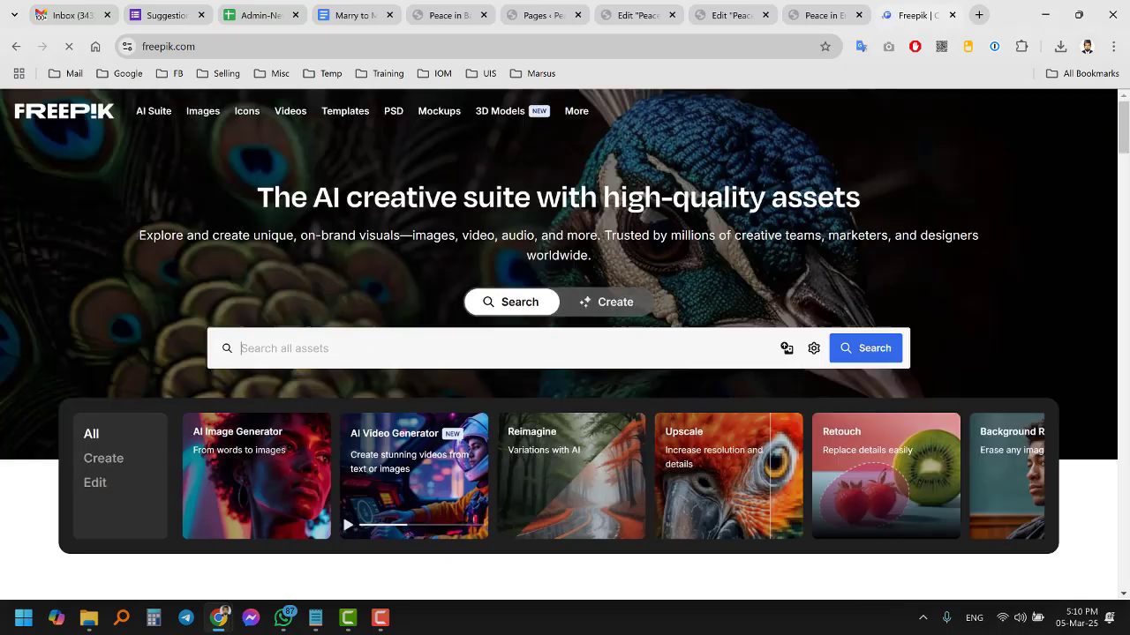
{"action": "left_click", "coordinate": [409, 355]}
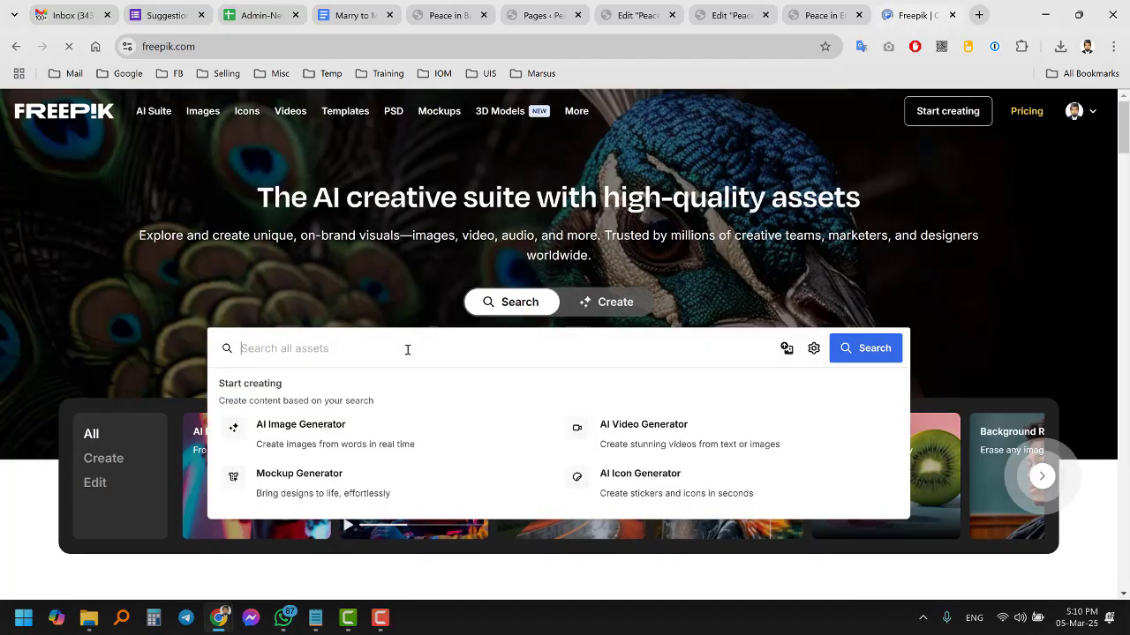
{"action": "type", "text": "quran"}
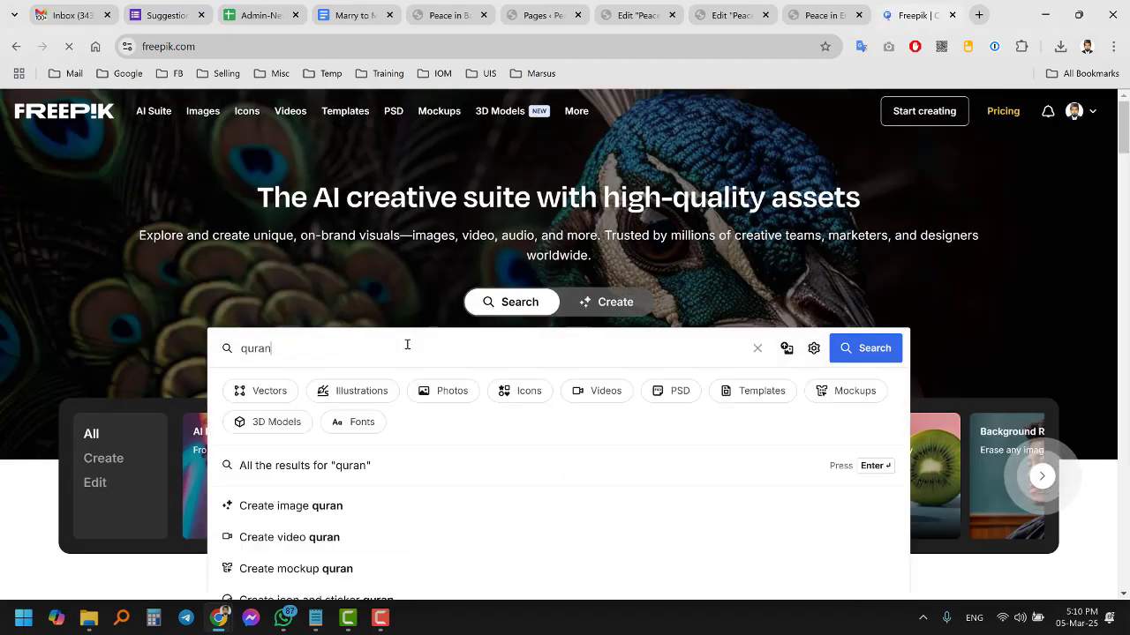
{"action": "key", "text": "Return"}
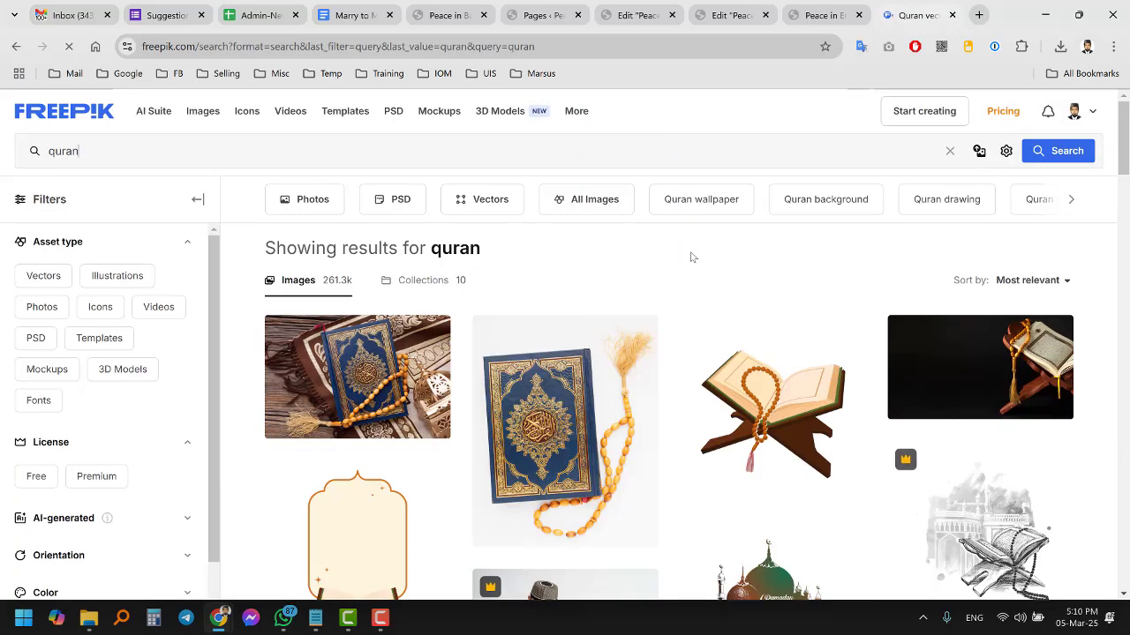
Step: Open the image of the Quran on an ornate wooden stand and download it as JPG
{"action": "scroll", "coordinate": [692, 257], "scroll_direction": "down", "scroll_amount": 4}
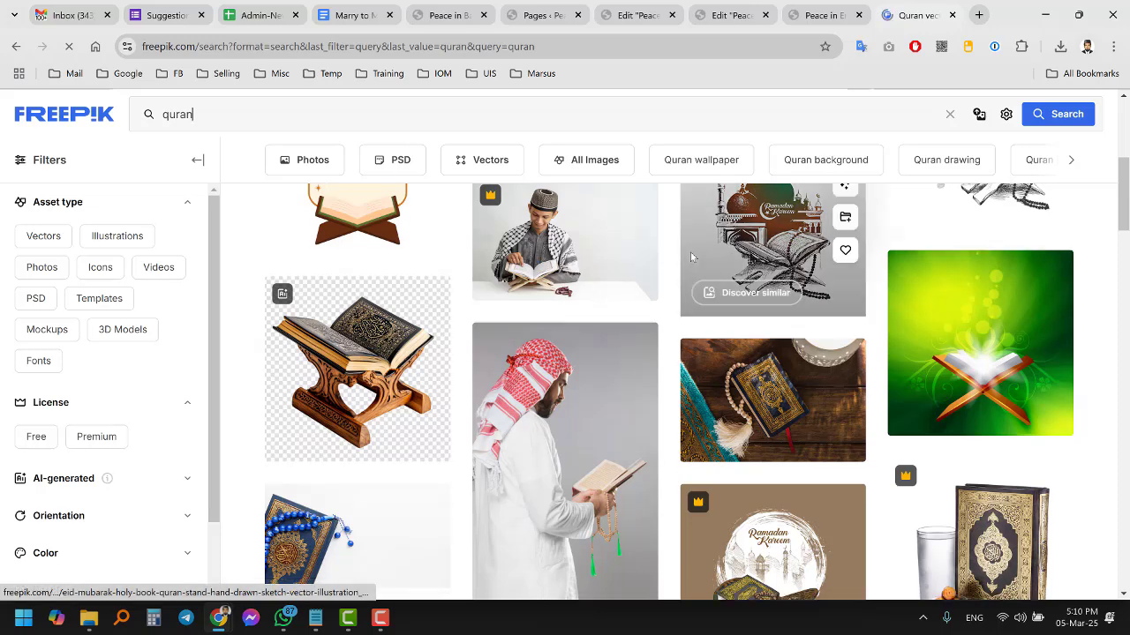
{"action": "left_click", "coordinate": [350, 399]}
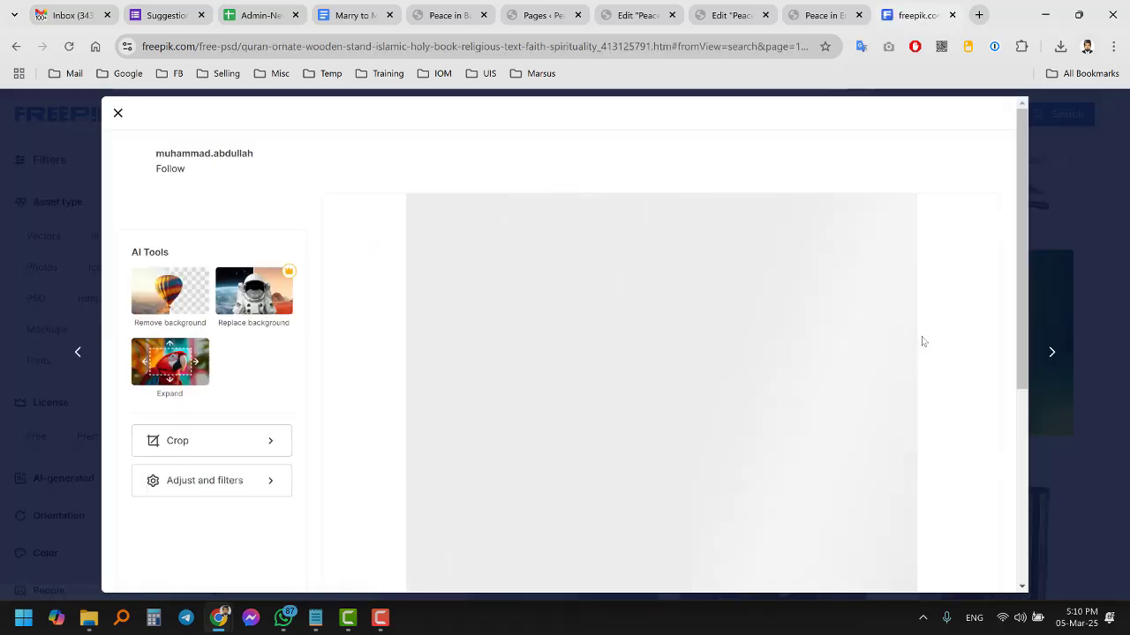
{"action": "left_click", "coordinate": [987, 161]}
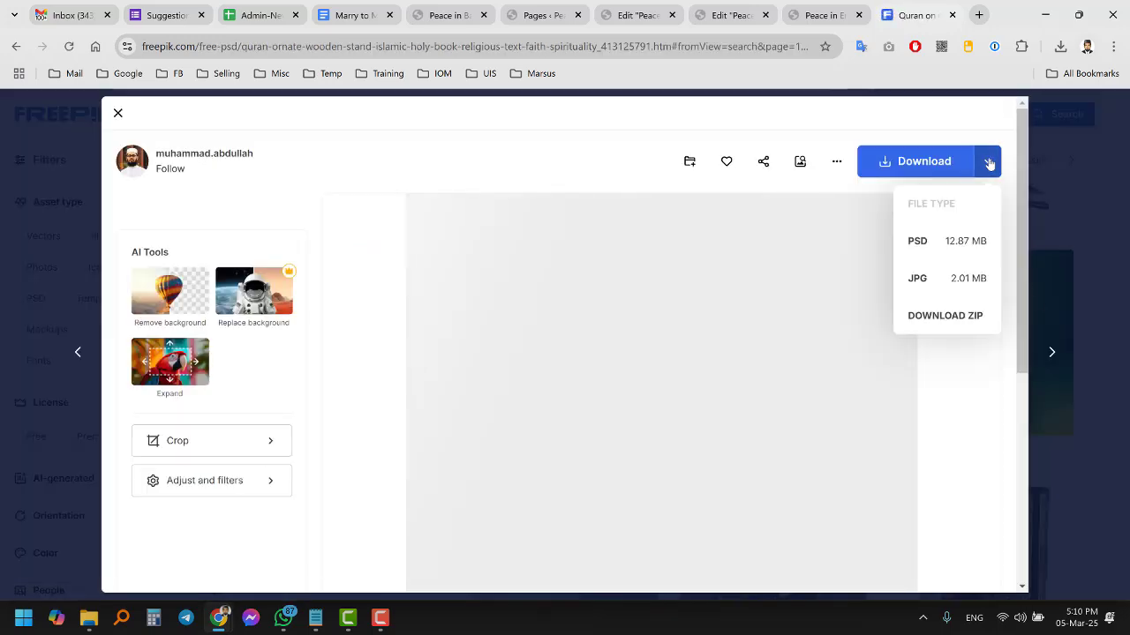
{"action": "left_click", "coordinate": [974, 282]}
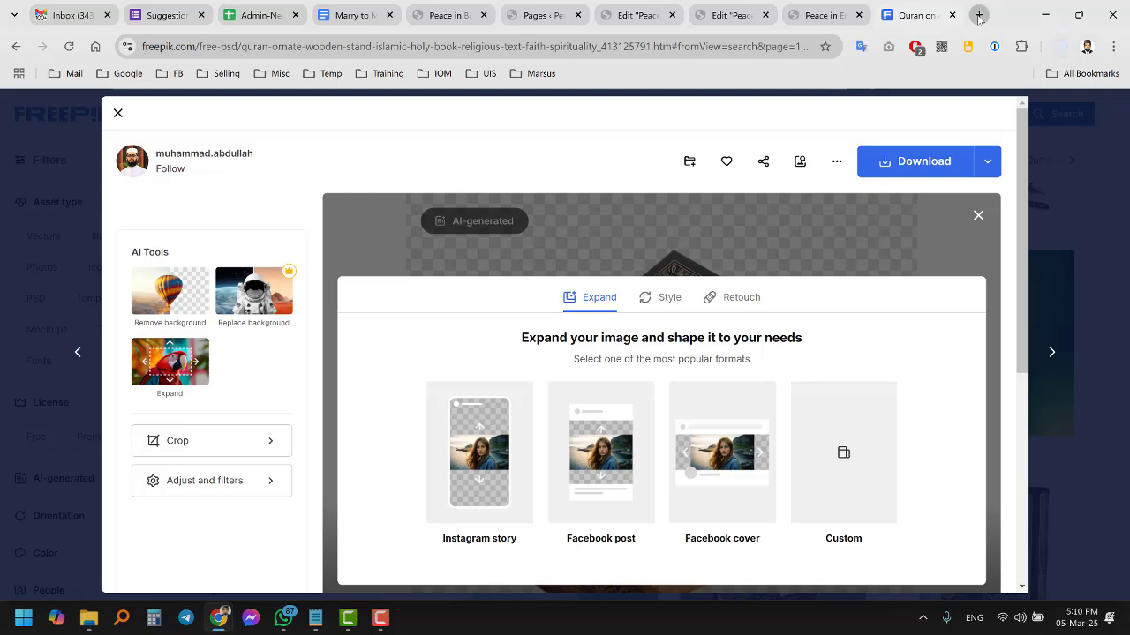
Step: Search Google in a new tab for a way to compress images without losing quality and open the 11zon compressor
{"action": "key", "text": "ctrl+t"}
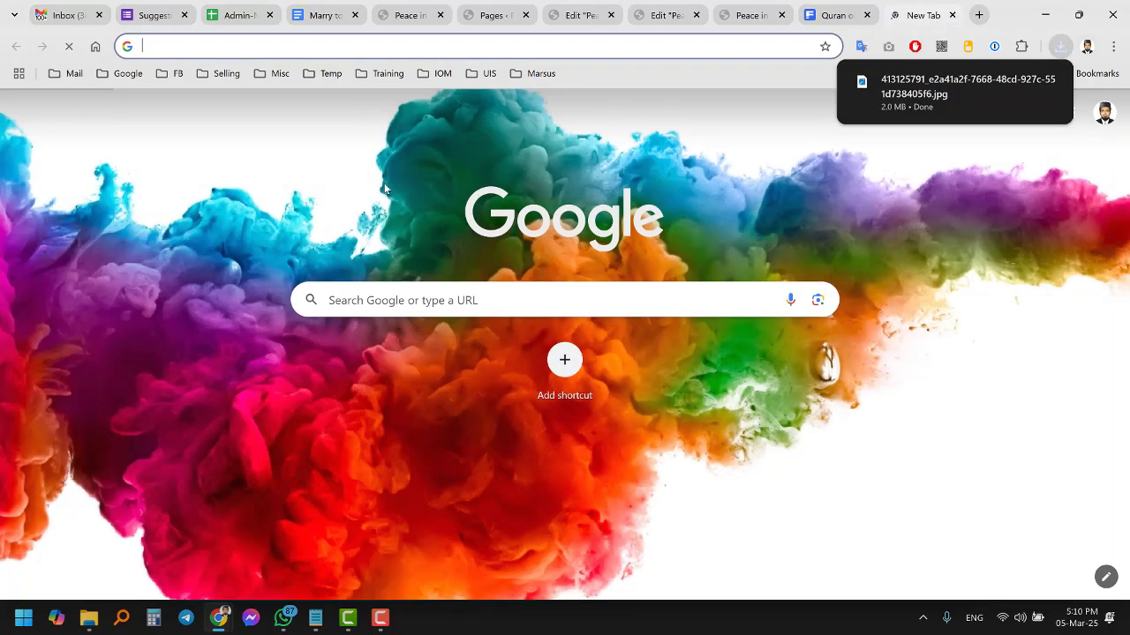
{"action": "type", "text": "compre"}
{"action": "key", "text": "Return"}
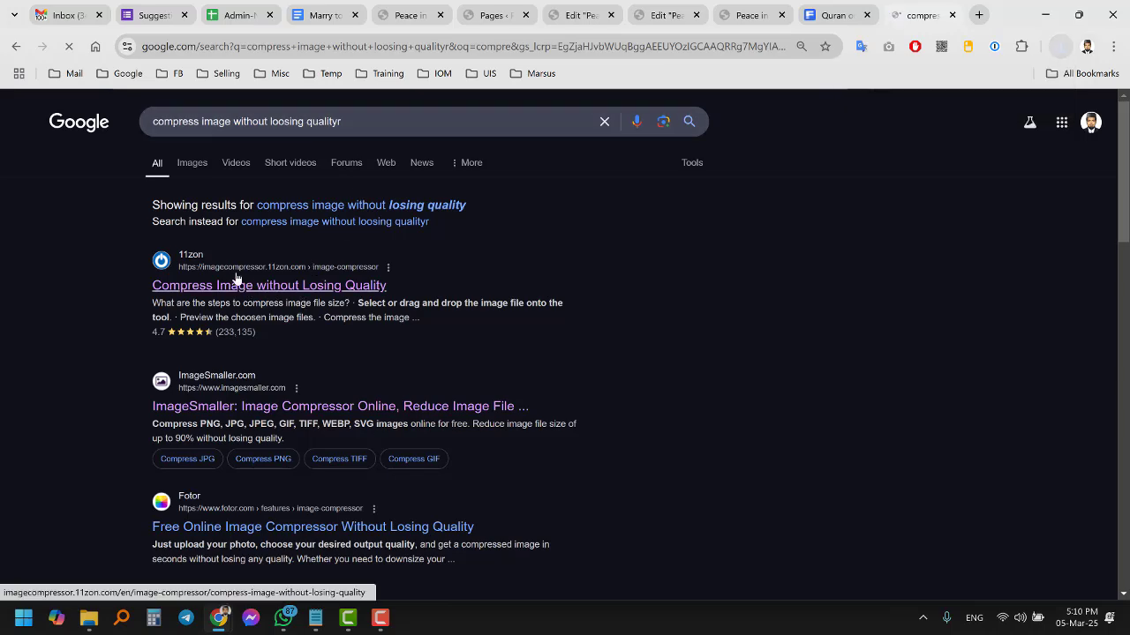
{"action": "left_click", "coordinate": [273, 284]}
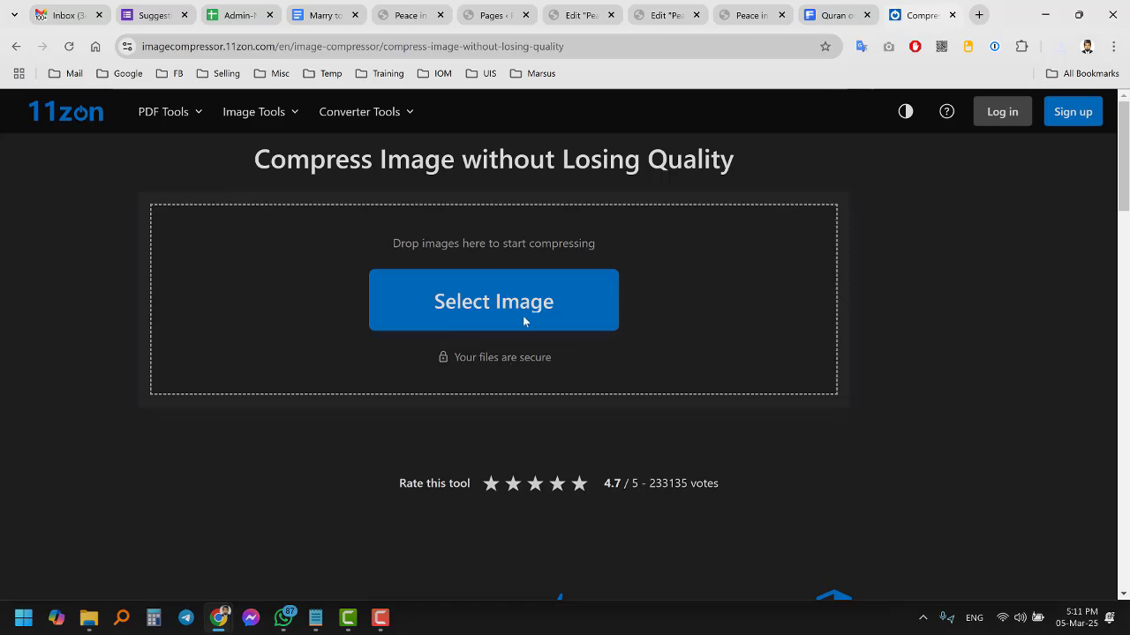
Step: Load God Message.jpeg from the Downloads folder into the image compressor and remove it again
{"action": "left_click", "coordinate": [545, 304]}
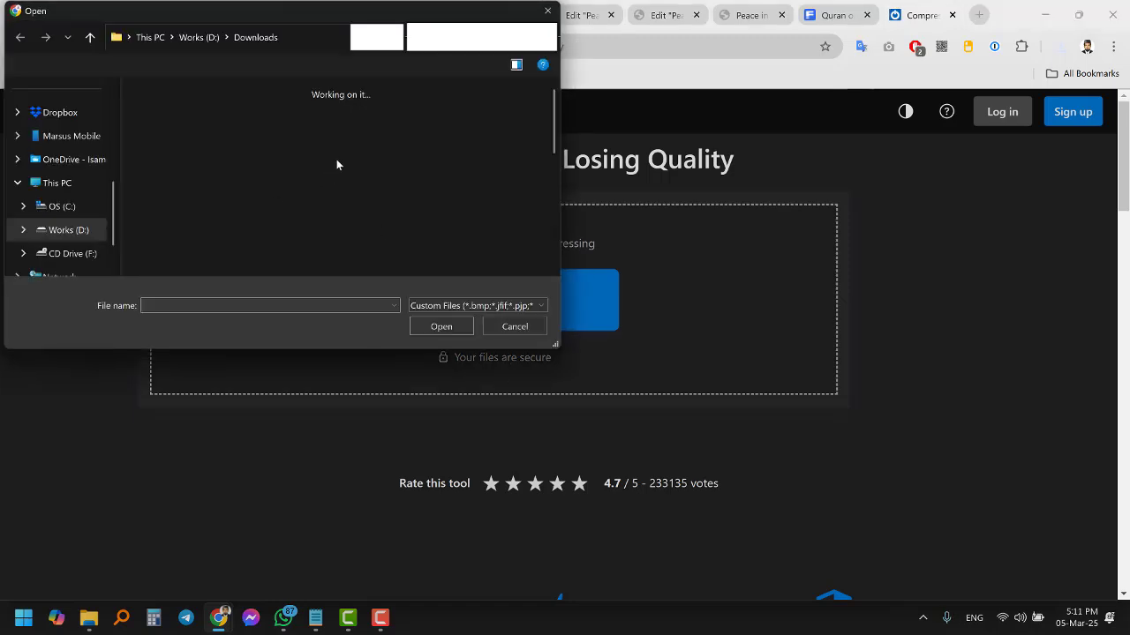
{"action": "scroll", "coordinate": [315, 180], "scroll_direction": "down", "scroll_amount": 10}
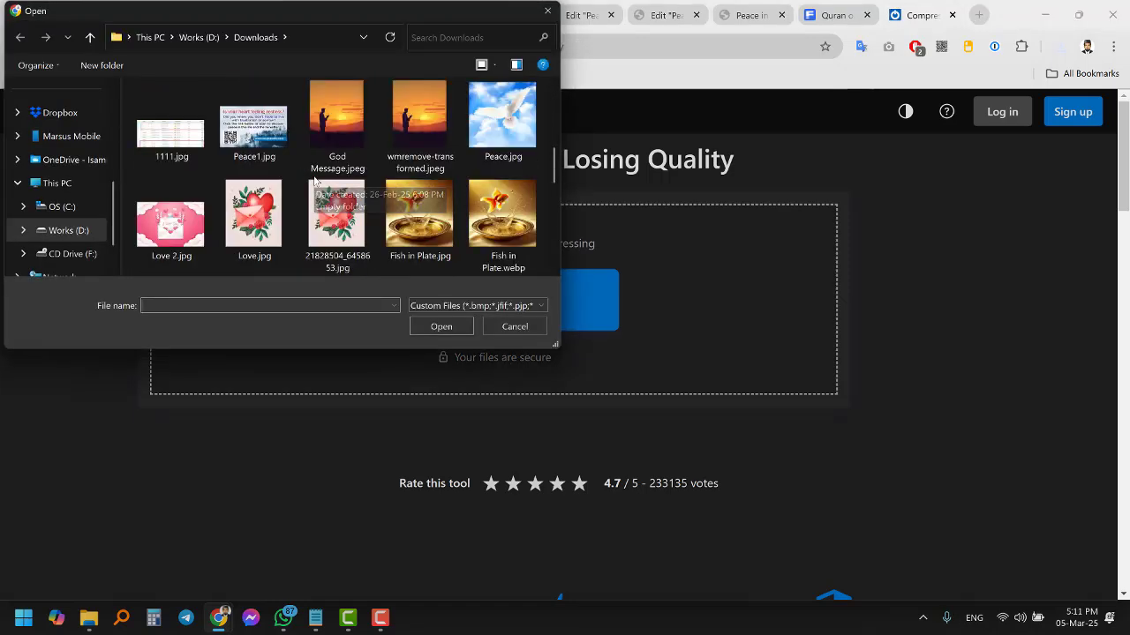
{"action": "scroll", "coordinate": [328, 208], "scroll_direction": "up", "scroll_amount": 10}
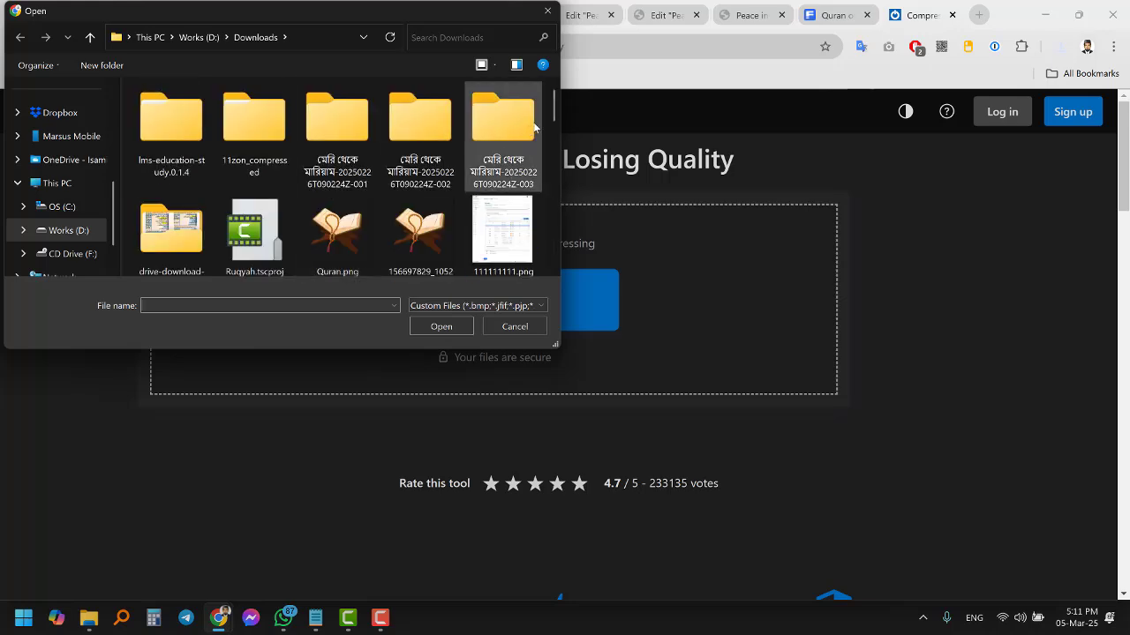
{"action": "left_click_drag", "start_coordinate": [556, 120], "coordinate": [555, 173]}
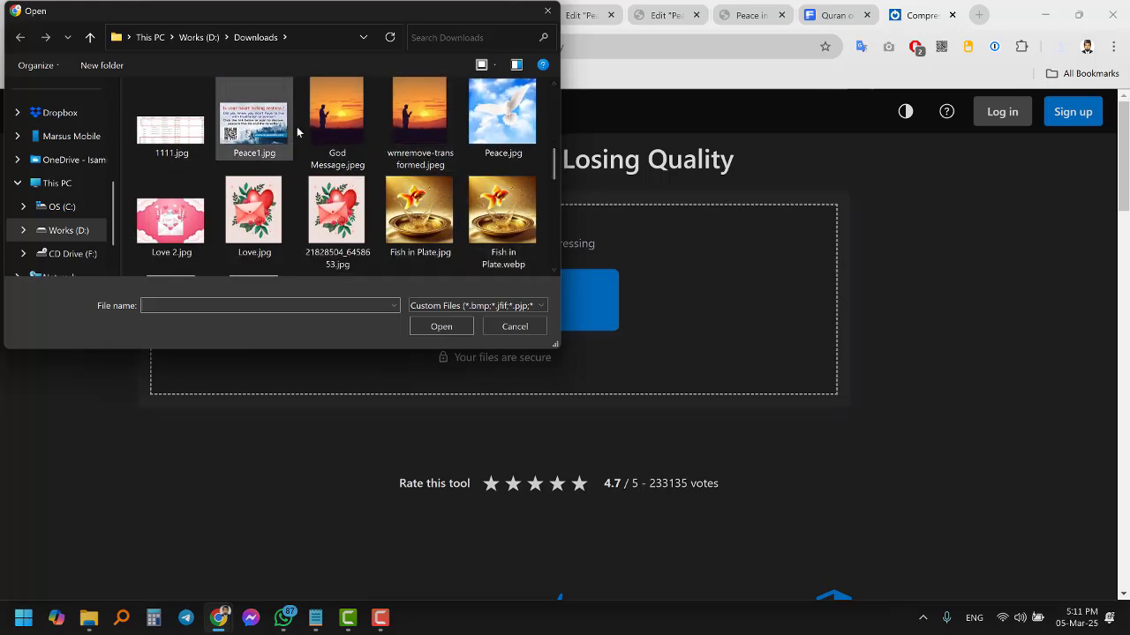
{"action": "left_click", "coordinate": [337, 119]}
{"action": "left_click", "coordinate": [429, 327]}
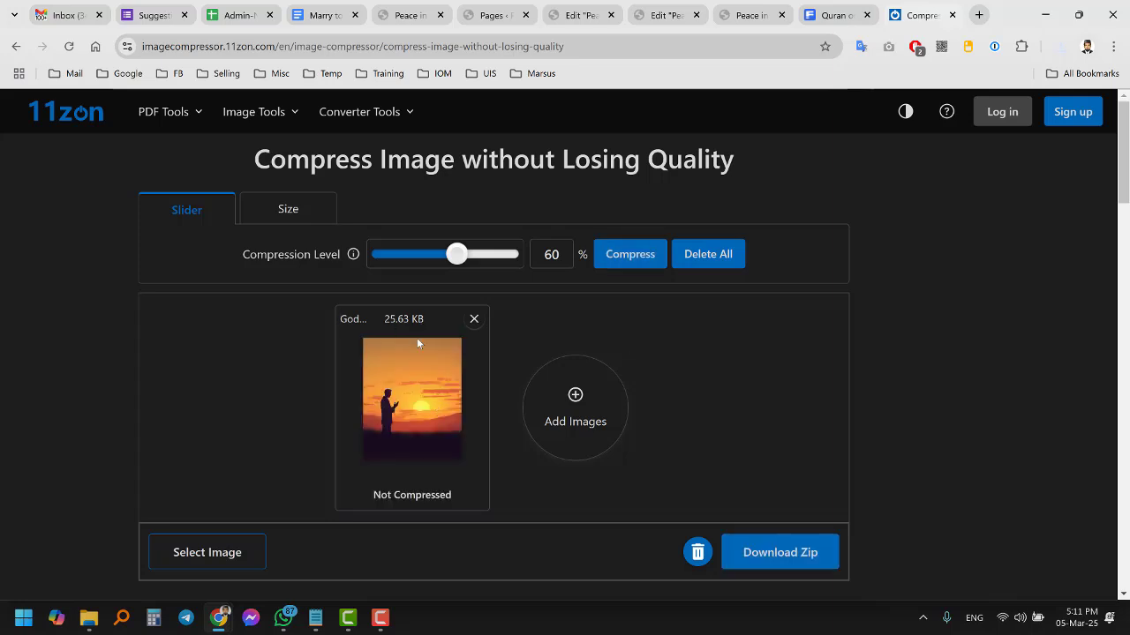
{"action": "left_click", "coordinate": [474, 319]}
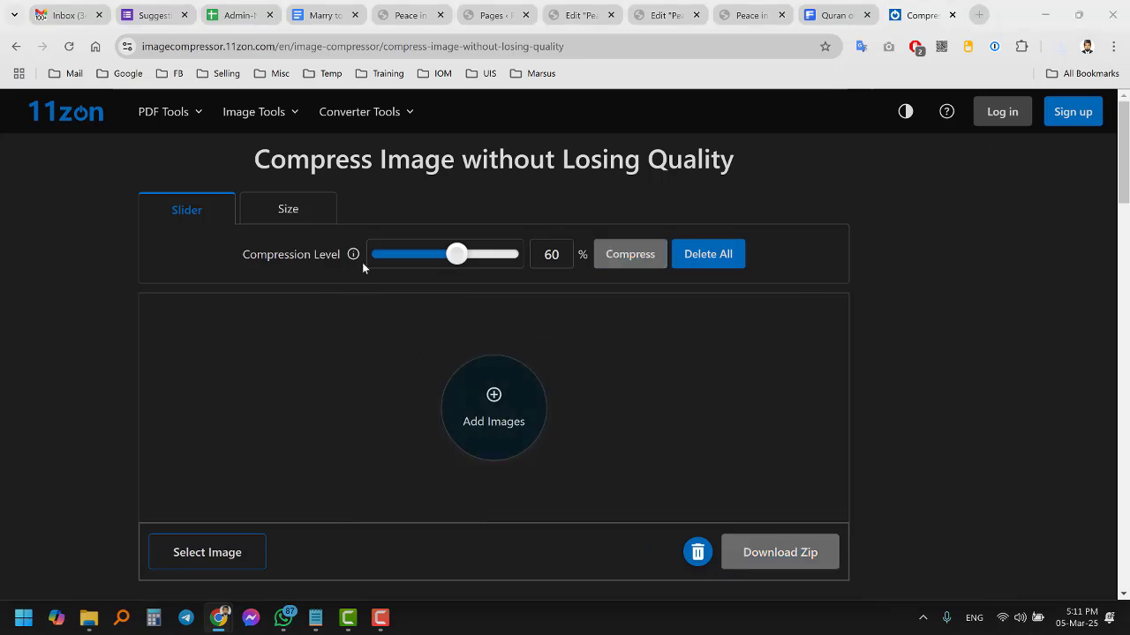
Step: Compress 156697829_10521273.png from the Downloads folder at the 60% compression level and download the compressed file
{"action": "scroll", "coordinate": [293, 147], "scroll_direction": "down", "scroll_amount": 1}
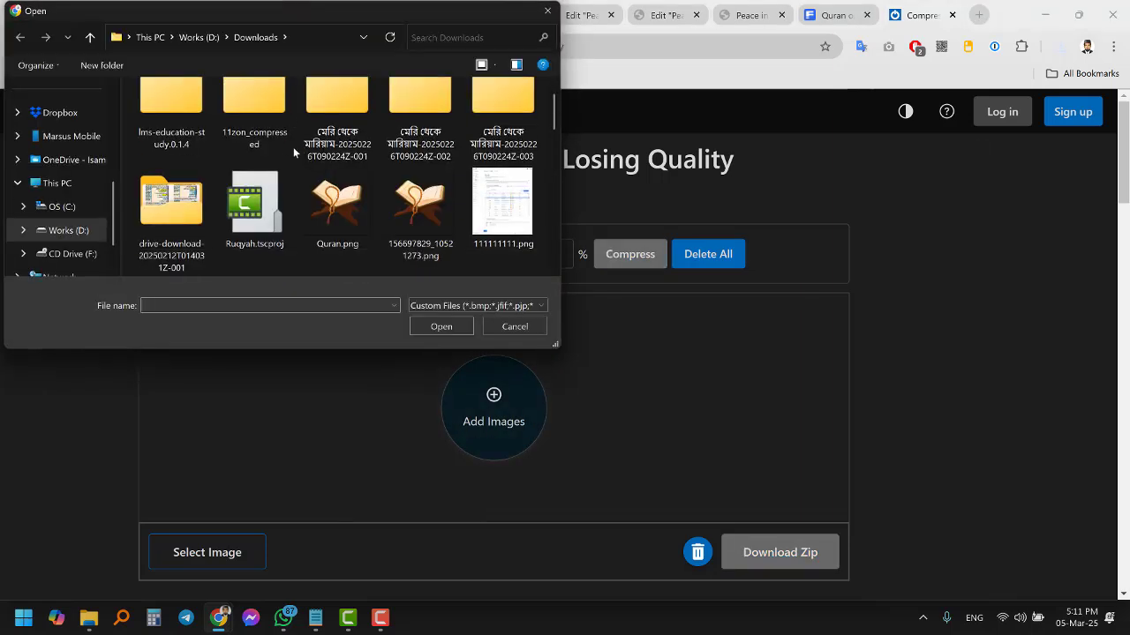
{"action": "left_click", "coordinate": [421, 207]}
{"action": "left_click", "coordinate": [438, 328]}
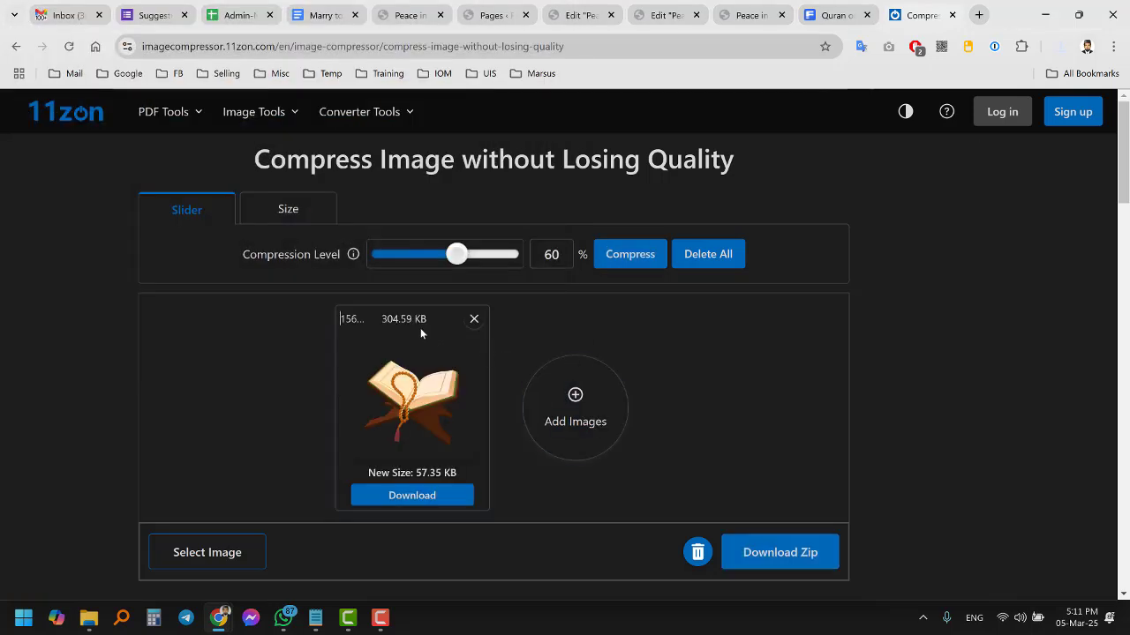
{"action": "left_click", "coordinate": [432, 494]}
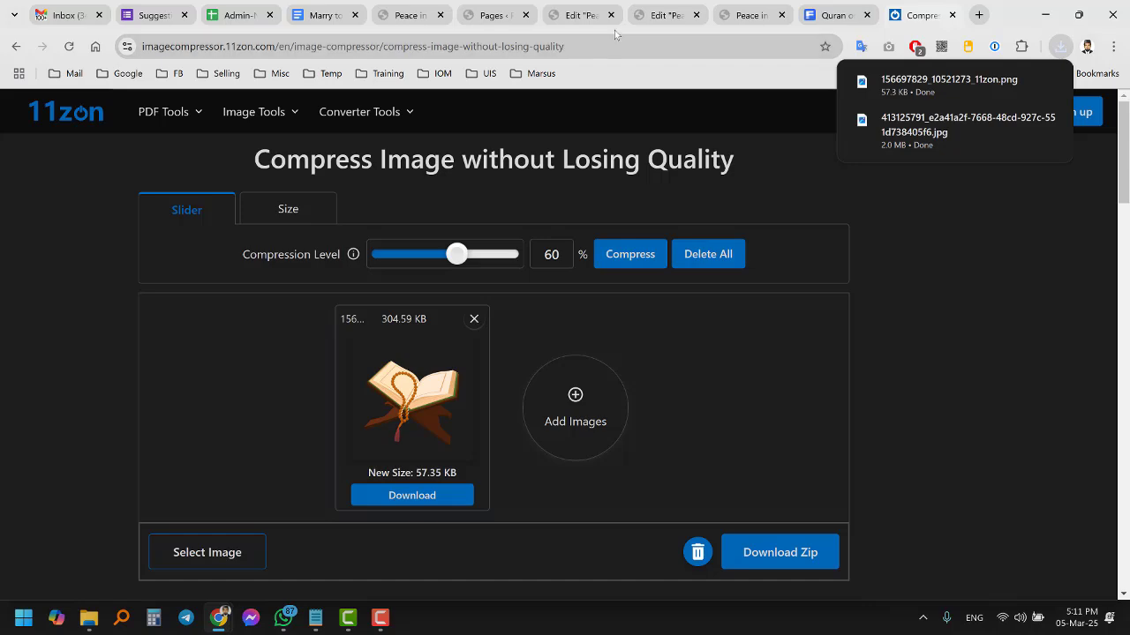
Step: Return to the Bangla page editor and insert Peace.jpg from the media library into the placeholder image
{"action": "left_click", "coordinate": [582, 15]}
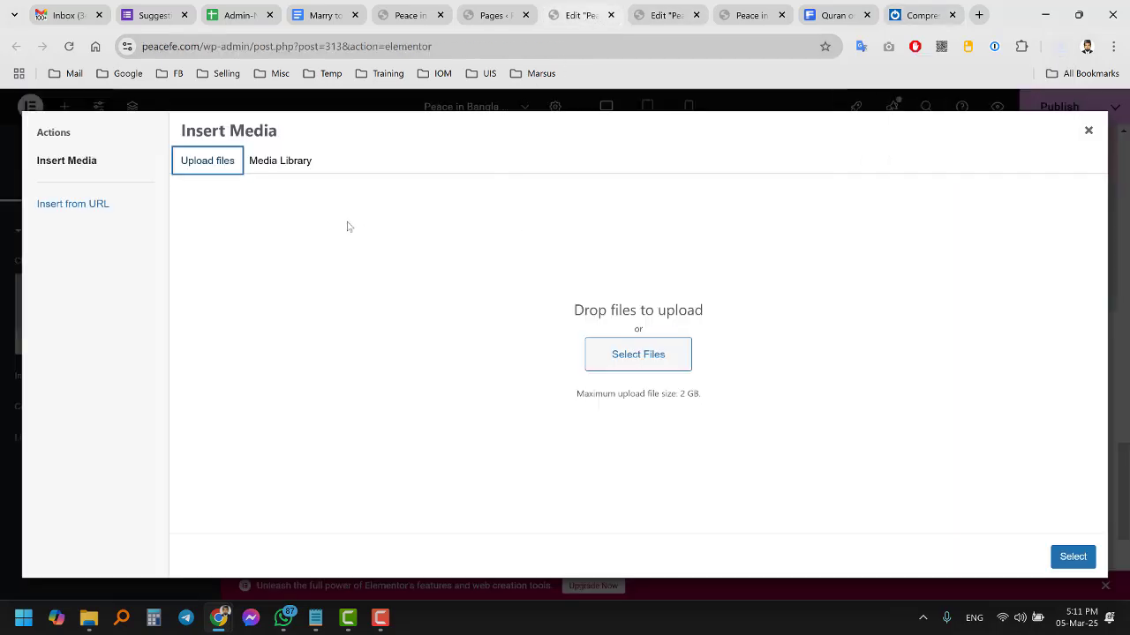
{"action": "left_click", "coordinate": [258, 158]}
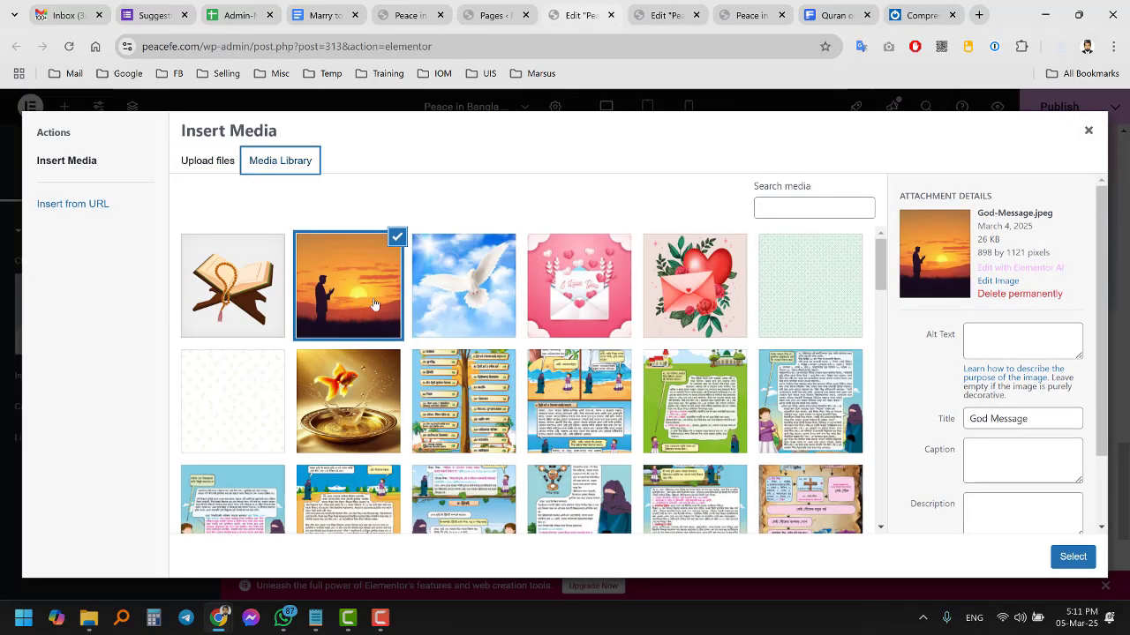
{"action": "left_click", "coordinate": [710, 284]}
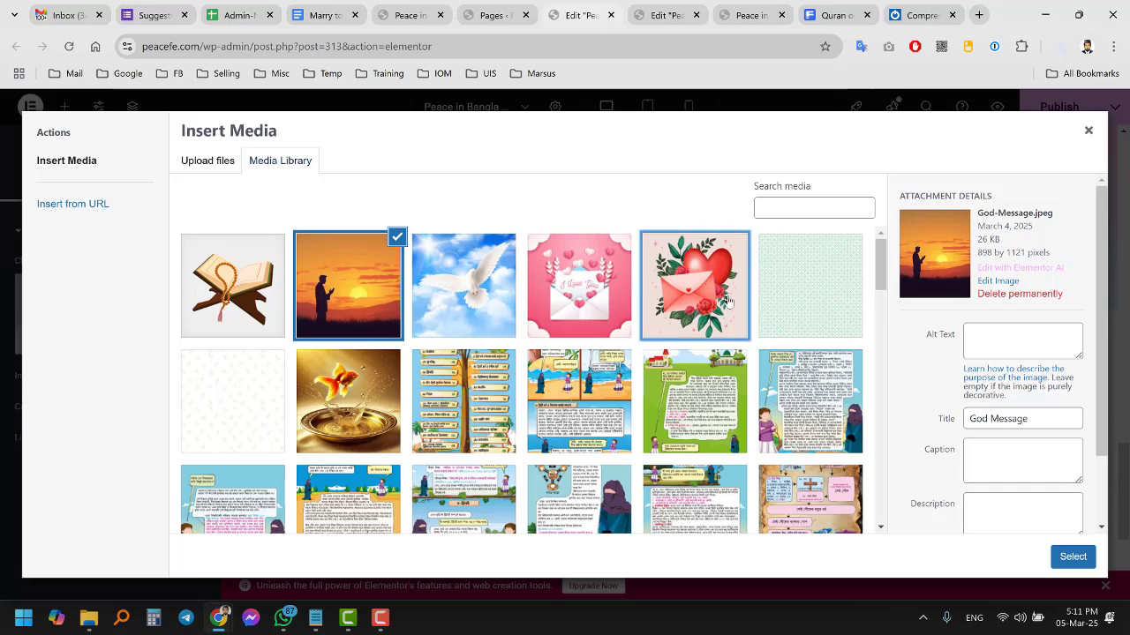
{"action": "left_click", "coordinate": [427, 294]}
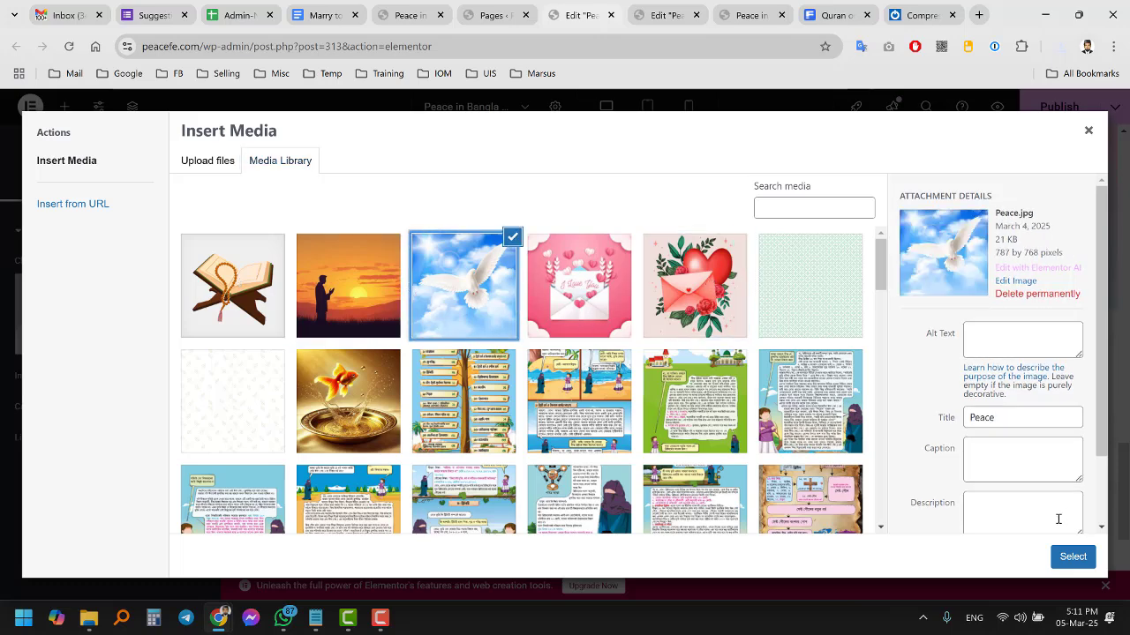
{"action": "left_click", "coordinate": [1072, 556]}
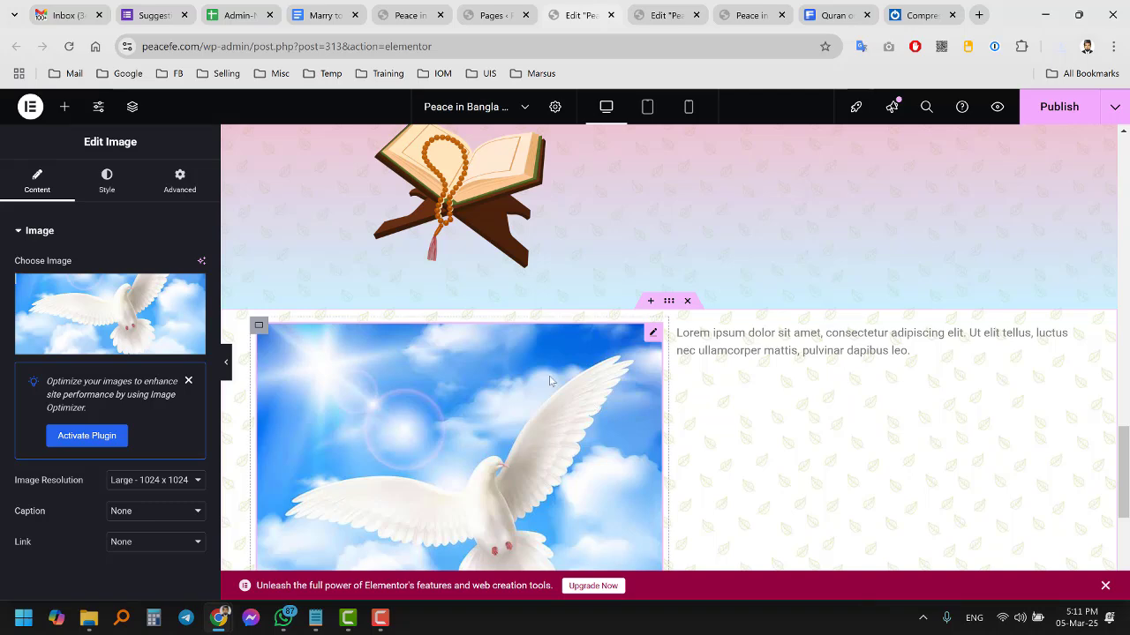
{"action": "scroll", "coordinate": [549, 382], "scroll_direction": "down", "scroll_amount": 2}
{"action": "scroll", "coordinate": [549, 381], "scroll_direction": "up", "scroll_amount": 2}
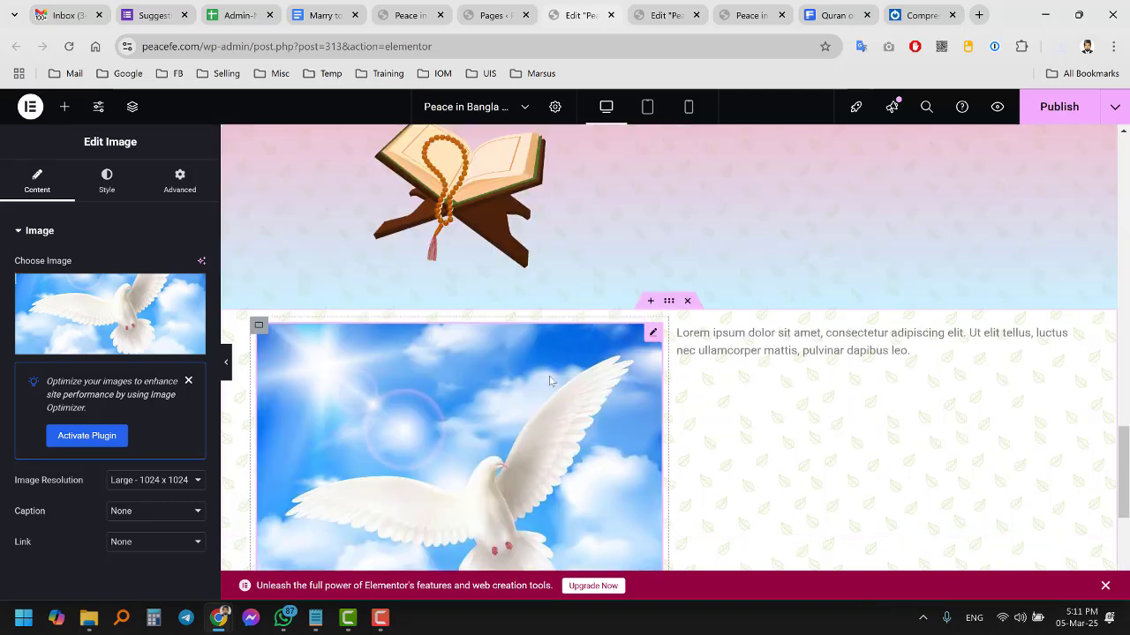
{"action": "left_click", "coordinate": [128, 303]}
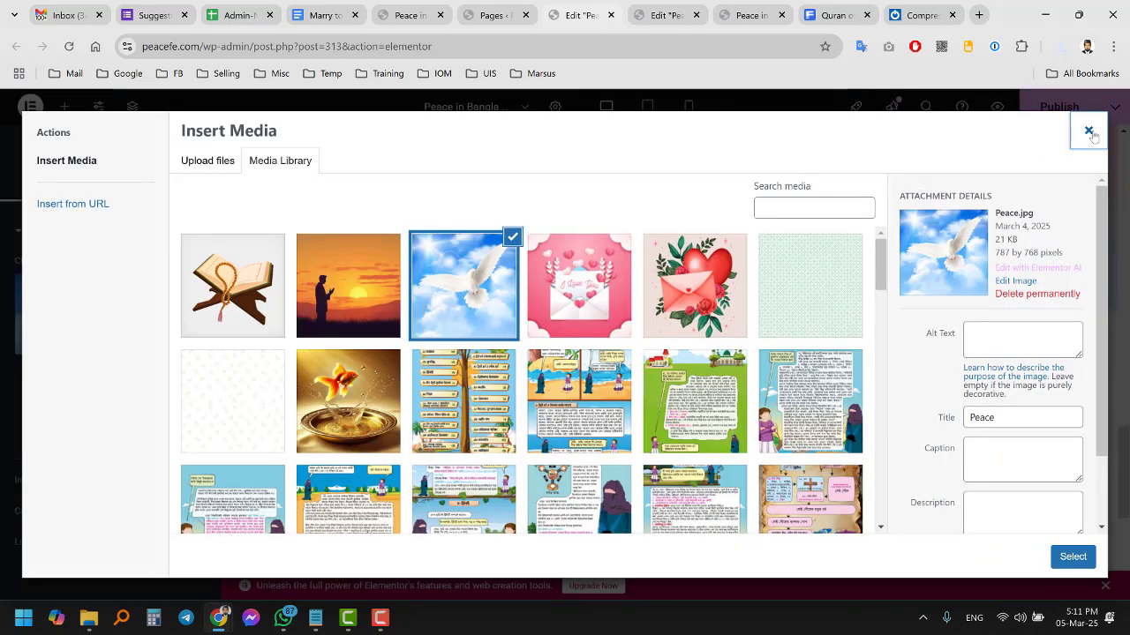
{"action": "left_click", "coordinate": [1088, 131]}
Step: Set the dove image's resolution to Medium - 300 x 300
{"action": "left_click", "coordinate": [191, 481]}
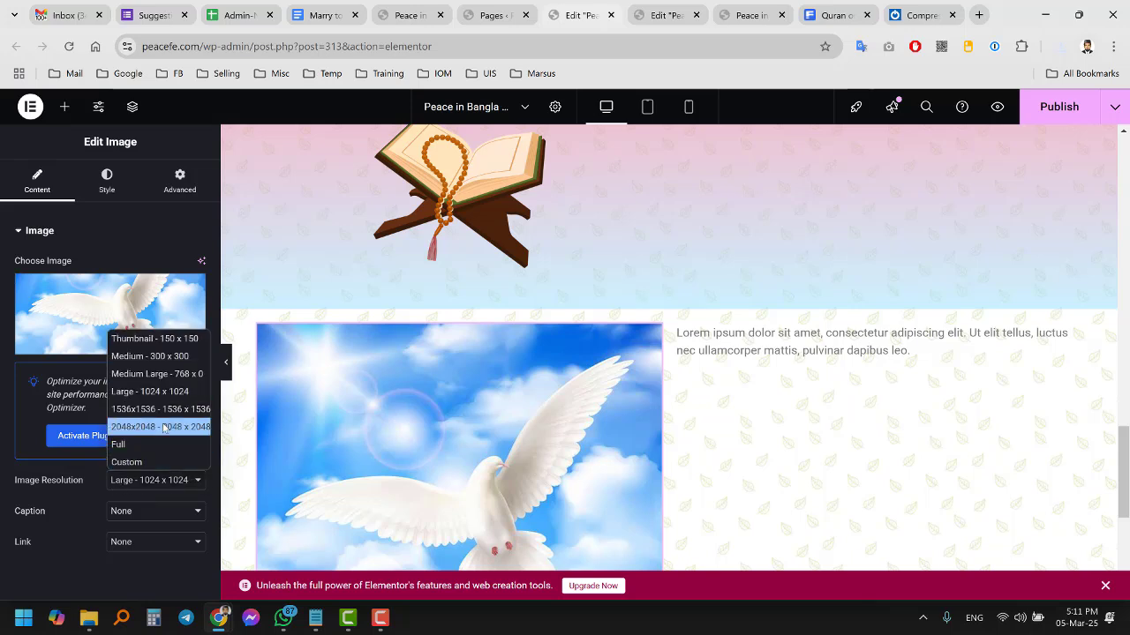
{"action": "left_click", "coordinate": [161, 374]}
{"action": "left_click", "coordinate": [152, 483]}
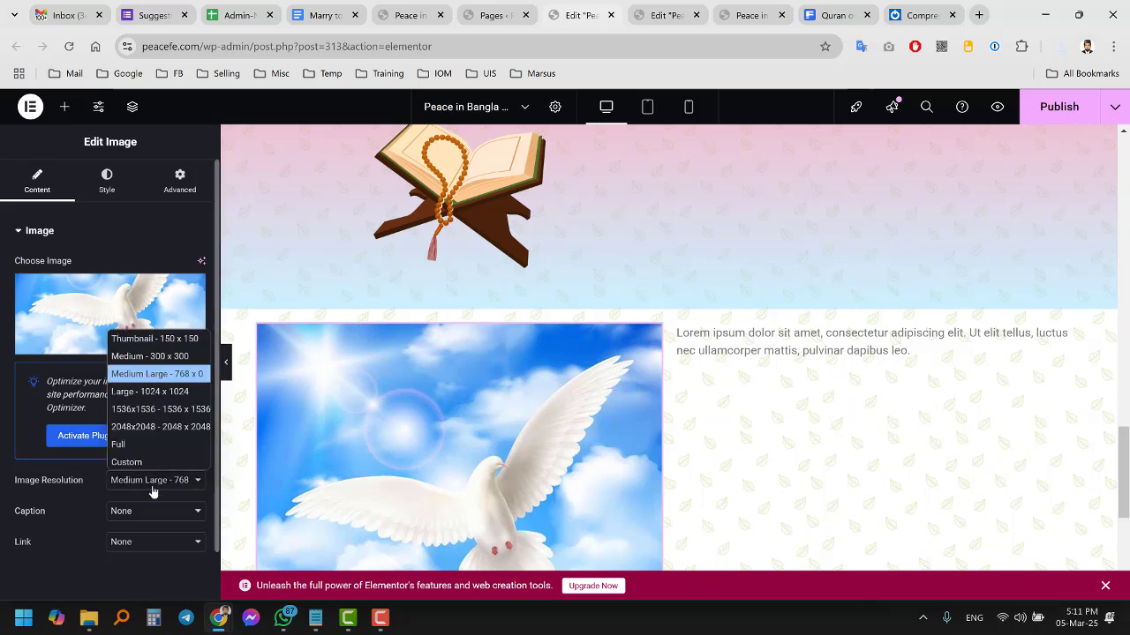
{"action": "left_click", "coordinate": [141, 355]}
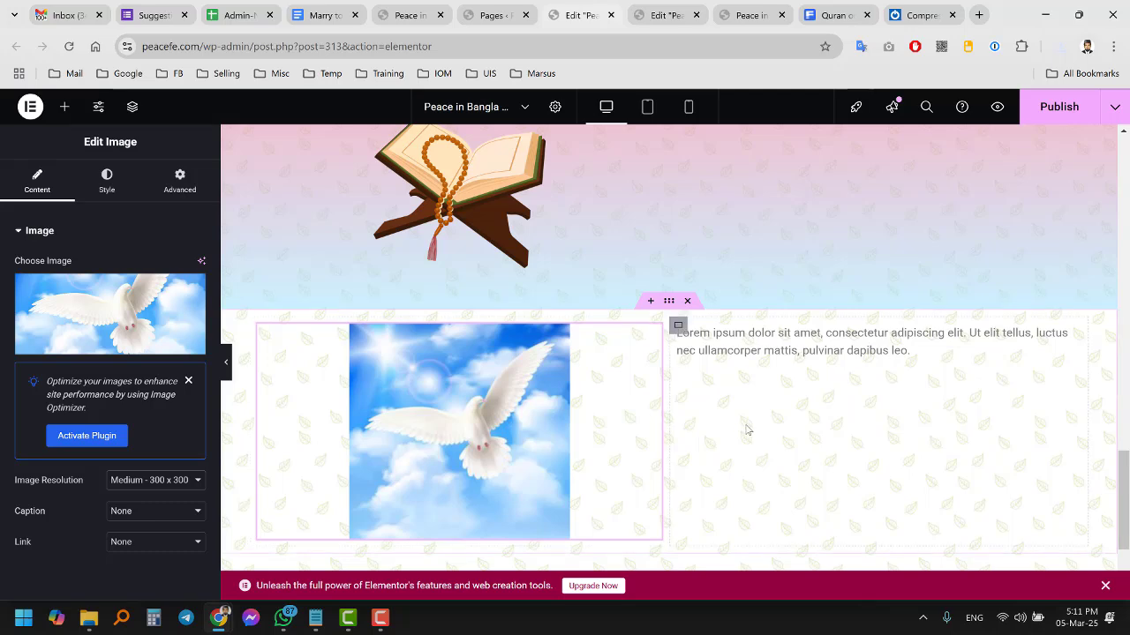
Step: Colour all of the Lorem ipsum placeholder text beside the dove image black
{"action": "scroll", "coordinate": [744, 429], "scroll_direction": "down", "scroll_amount": 2}
{"action": "scroll", "coordinate": [759, 415], "scroll_direction": "up", "scroll_amount": 2}
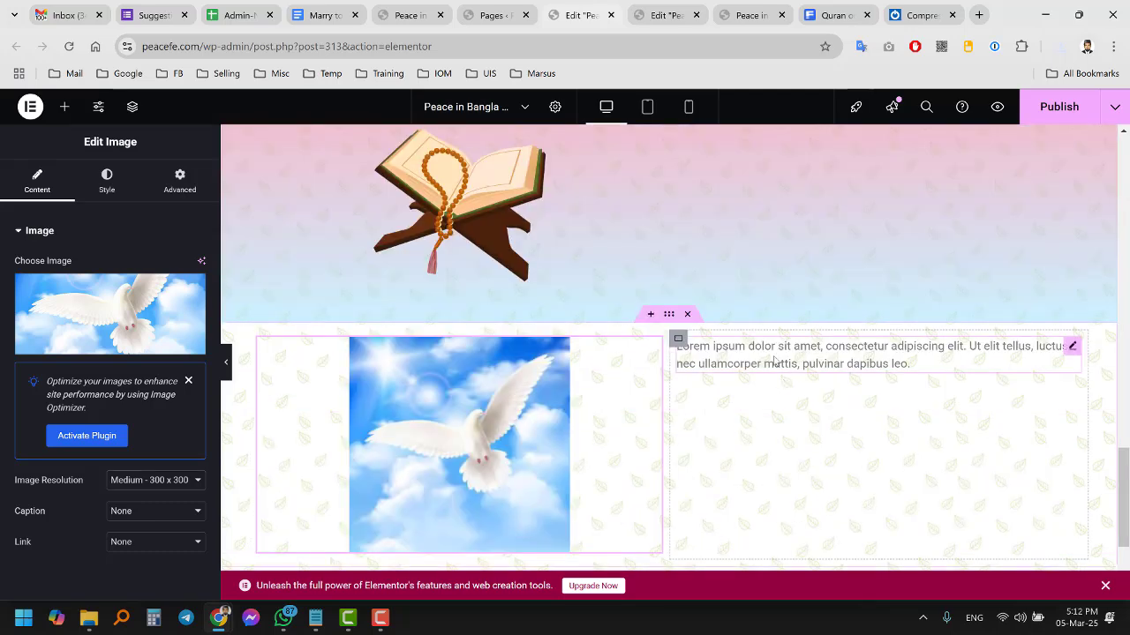
{"action": "left_click", "coordinate": [774, 361]}
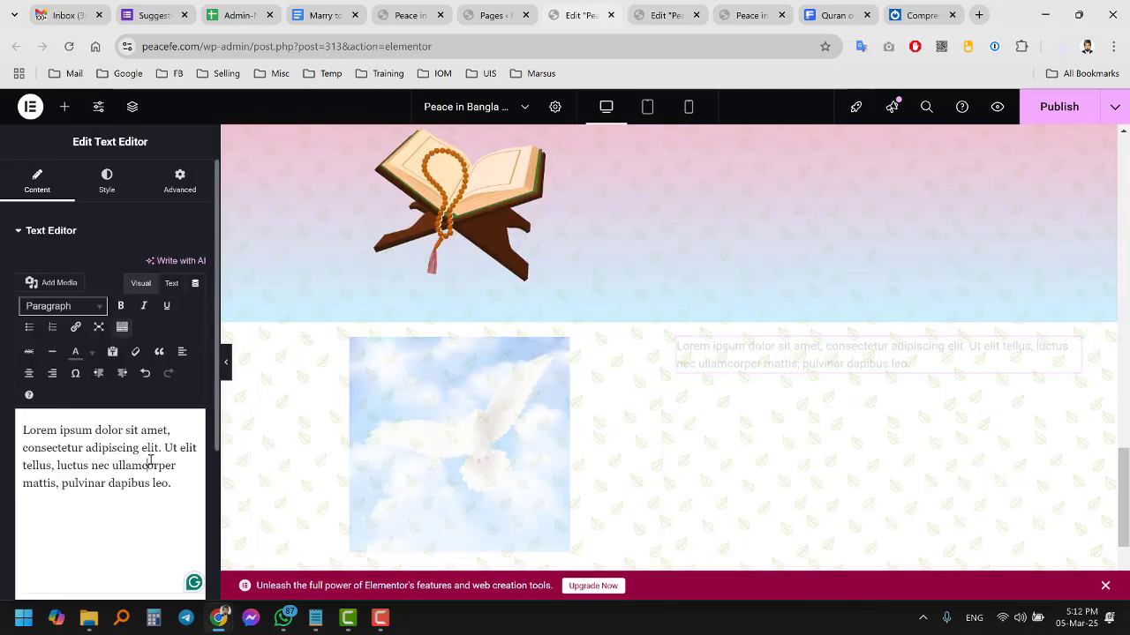
{"action": "key", "text": "ctrl+a"}
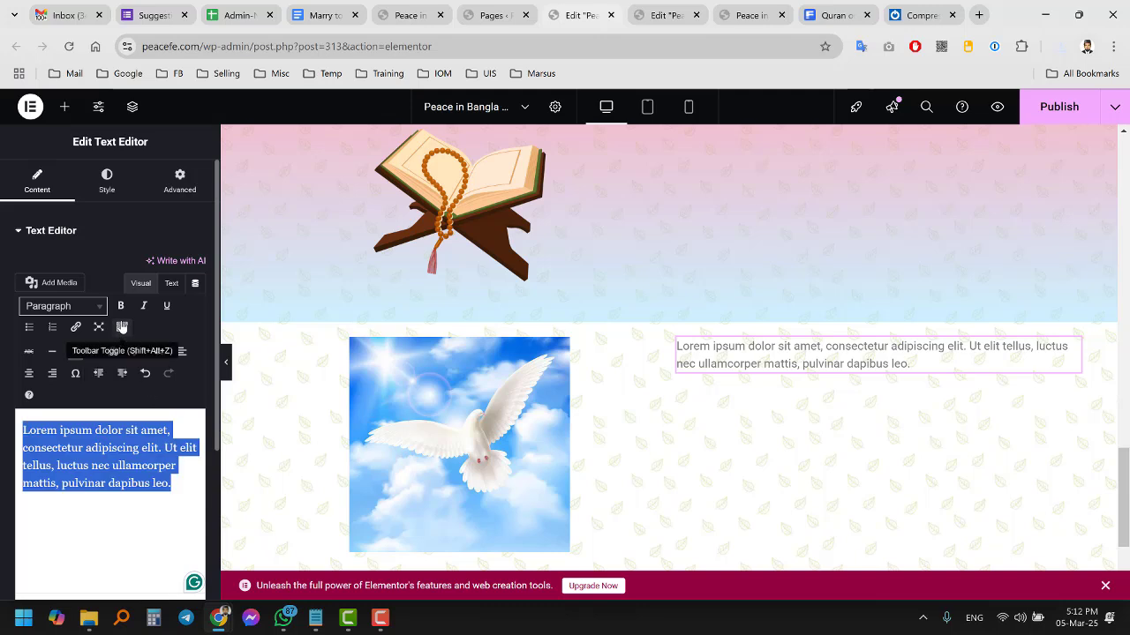
{"action": "left_click", "coordinate": [92, 353]}
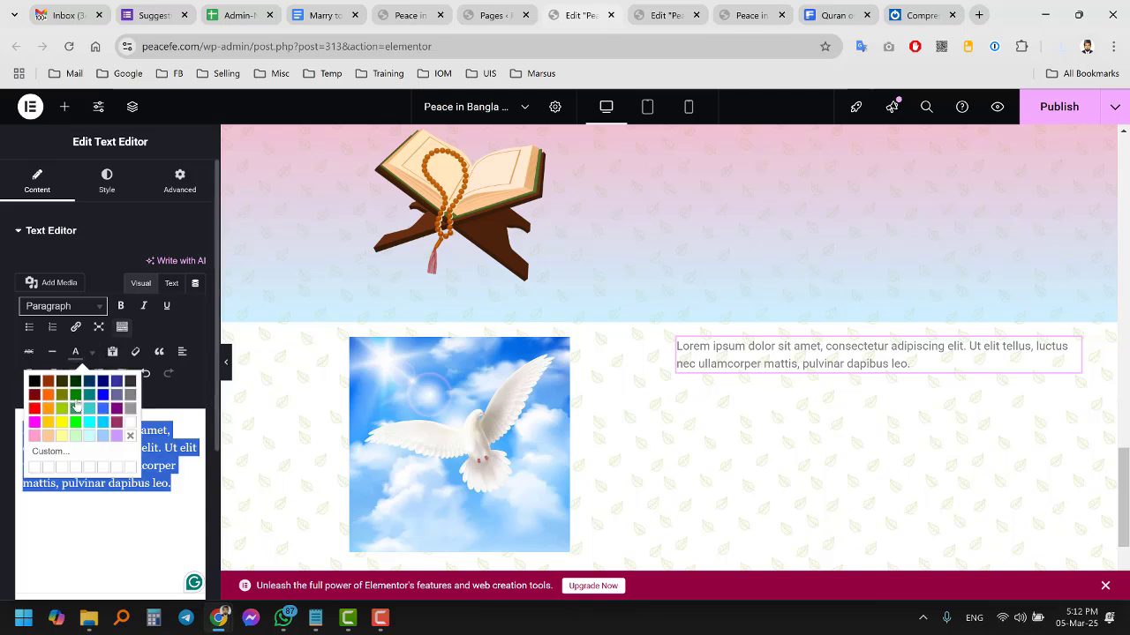
{"action": "left_click", "coordinate": [32, 382]}
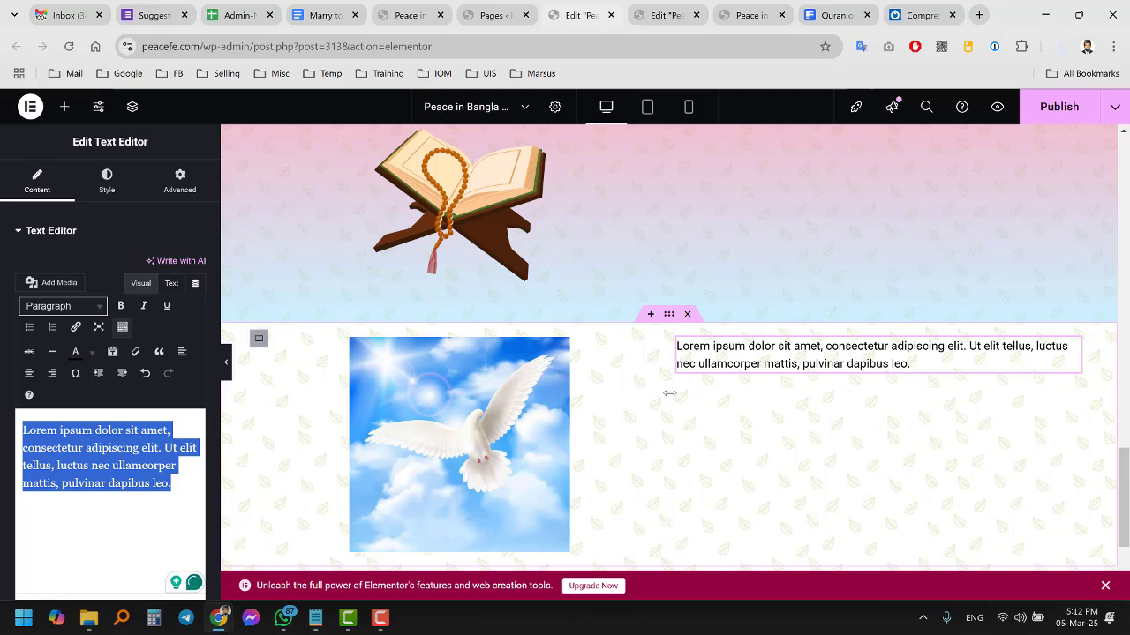
Step: Set the dove image container's width to 27% and the neighbouring text container's width to 70%
{"action": "left_click", "coordinate": [258, 339]}
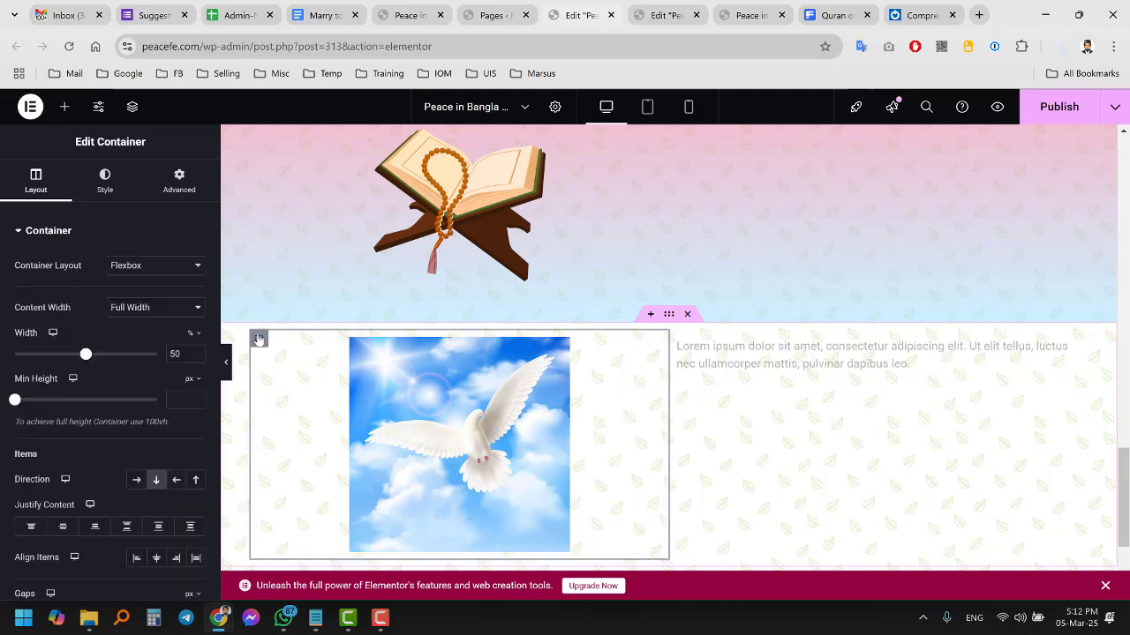
{"action": "left_click_drag", "start_coordinate": [86, 356], "coordinate": [53, 355]}
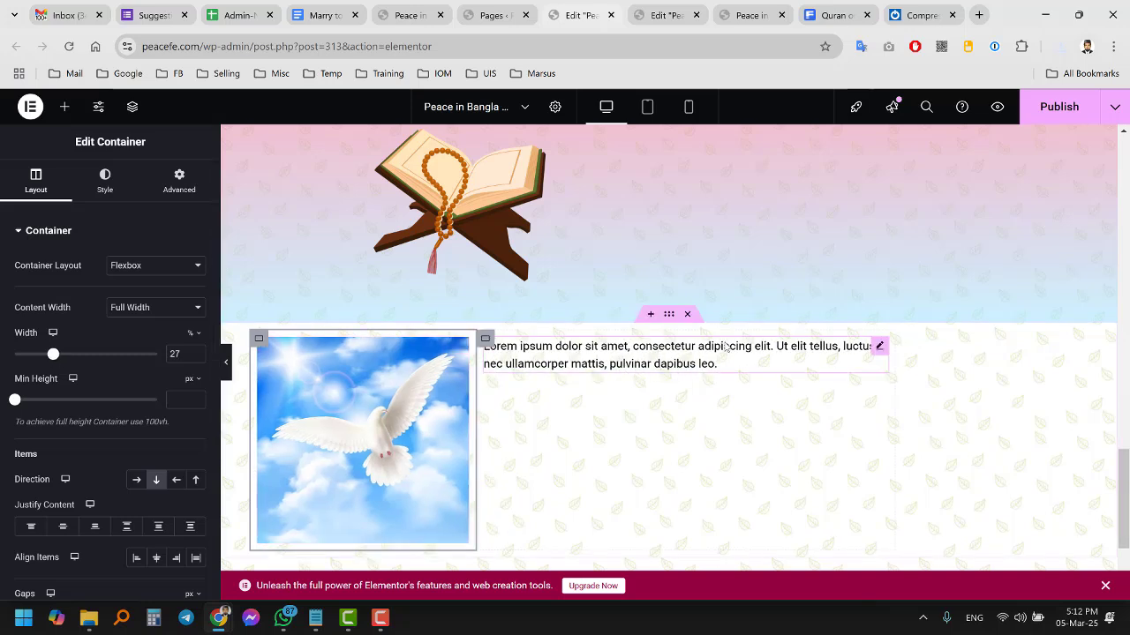
{"action": "left_click", "coordinate": [484, 338]}
{"action": "mouse_move", "coordinate": [88, 356]}
{"action": "left_mouse_down"}
{"action": "mouse_move", "coordinate": [154, 356]}
{"action": "mouse_move", "coordinate": [78, 359]}
{"action": "left_mouse_up"}
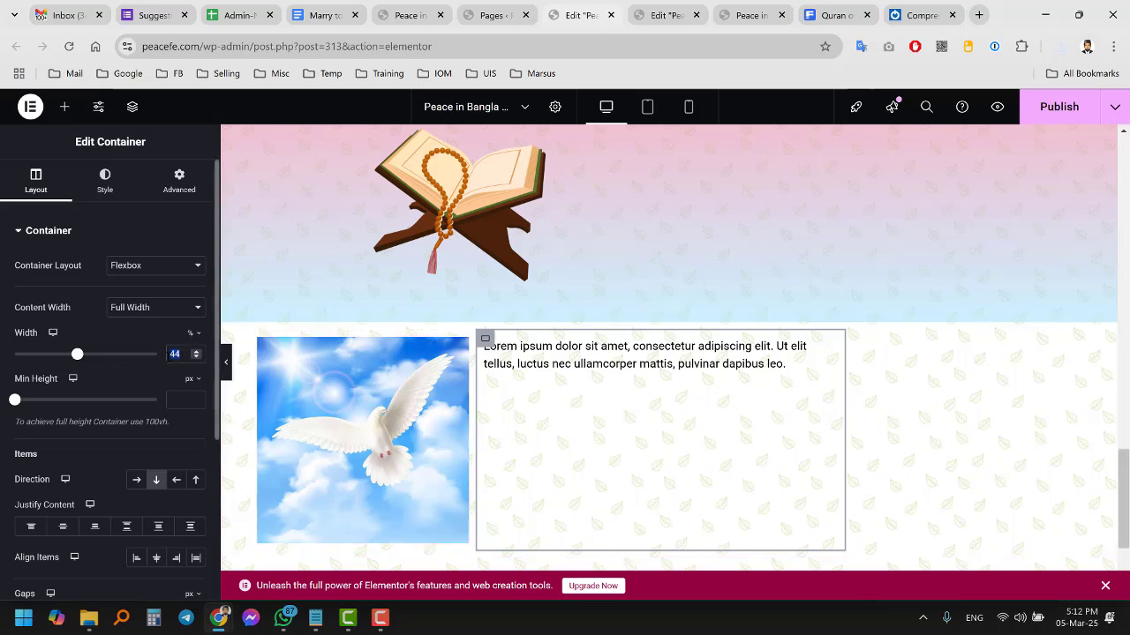
{"action": "left_click_drag", "start_coordinate": [83, 356], "coordinate": [113, 355]}
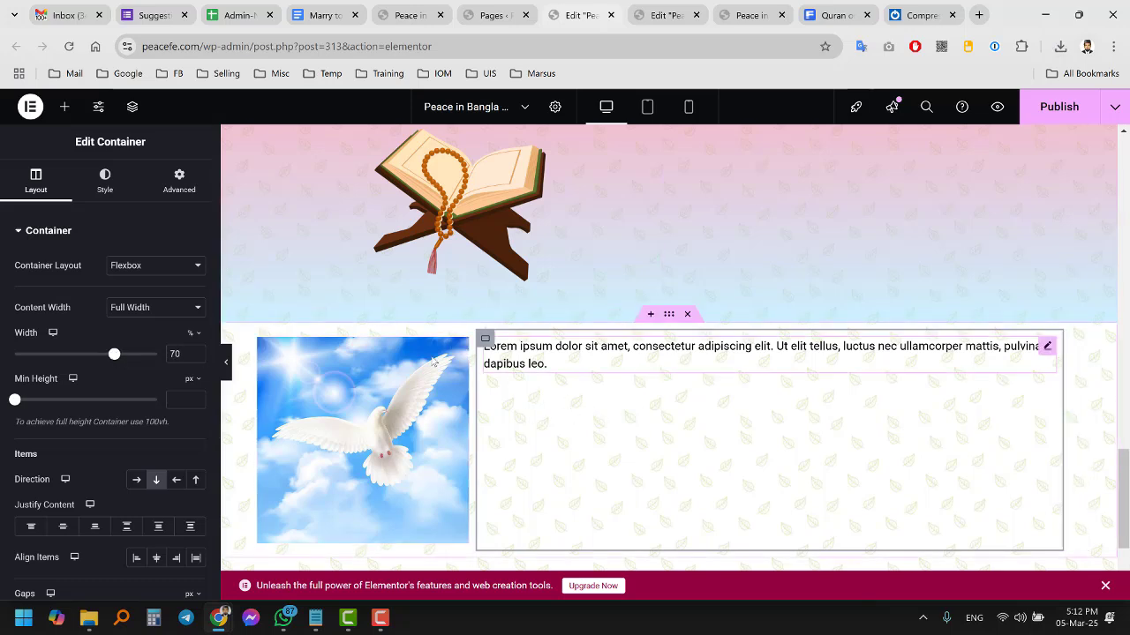
Step: Give the outer container of the dove section a gradient background with muted red #997171 as its first colour
{"action": "scroll", "coordinate": [601, 349], "scroll_direction": "up", "scroll_amount": 1}
{"action": "scroll", "coordinate": [600, 349], "scroll_direction": "up", "scroll_amount": 2}
{"action": "scroll", "coordinate": [650, 264], "scroll_direction": "down", "scroll_amount": 2}
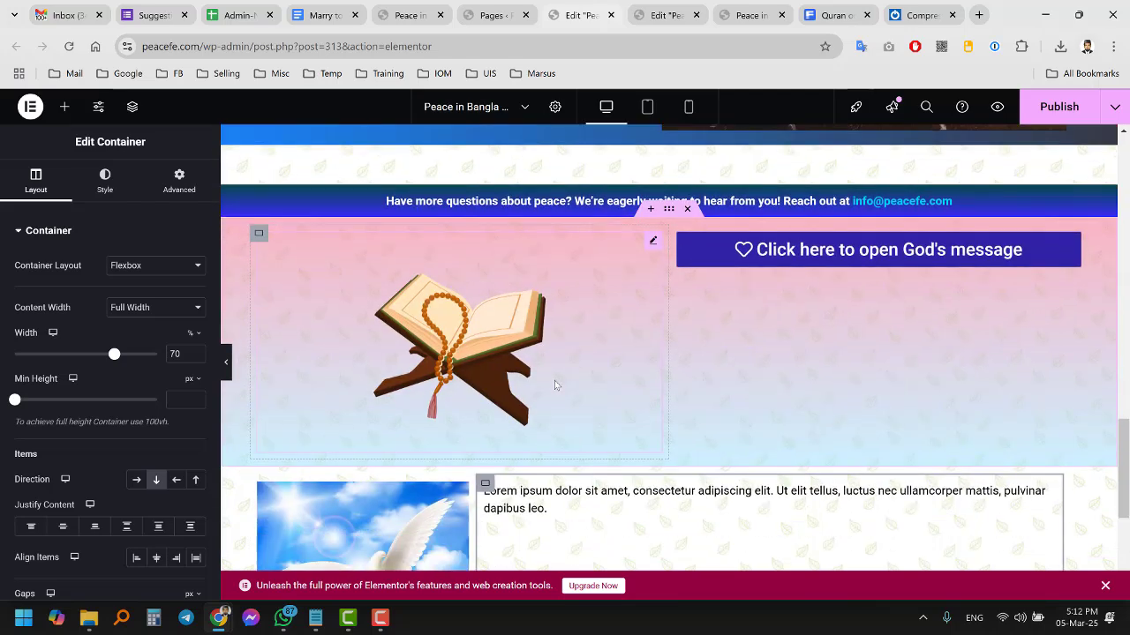
{"action": "left_click", "coordinate": [672, 317]}
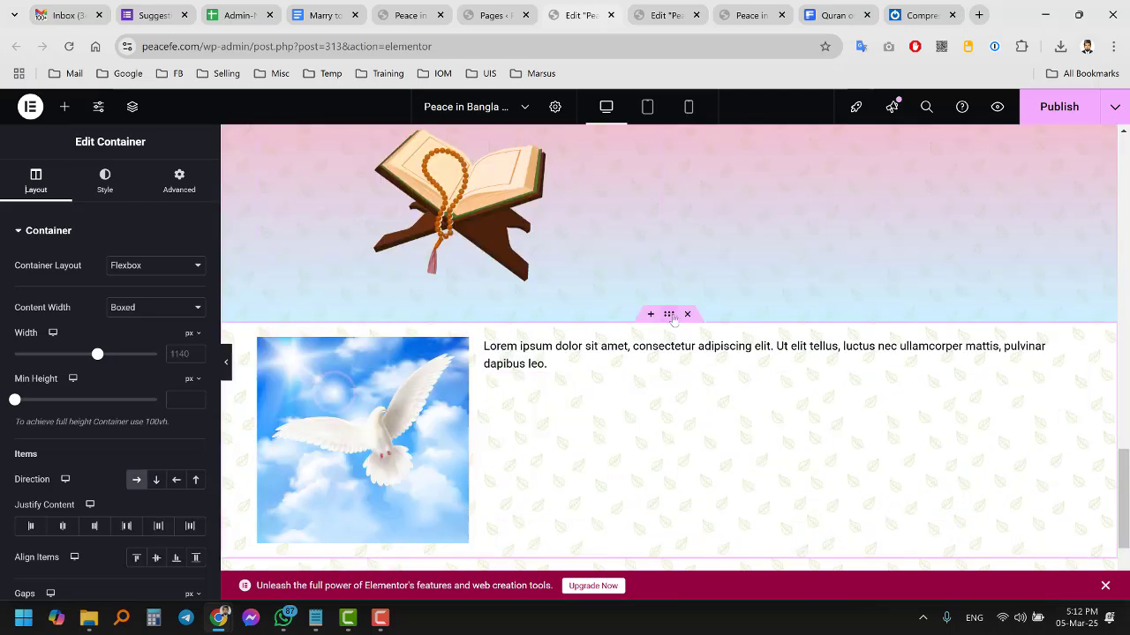
{"action": "left_click", "coordinate": [113, 187]}
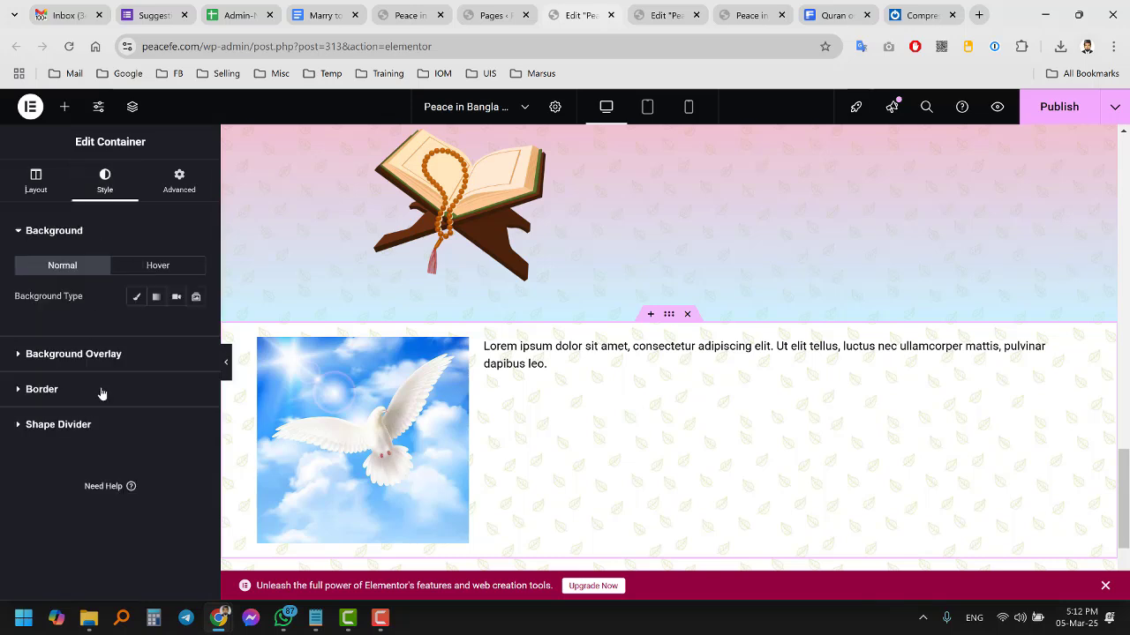
{"action": "left_click", "coordinate": [156, 298]}
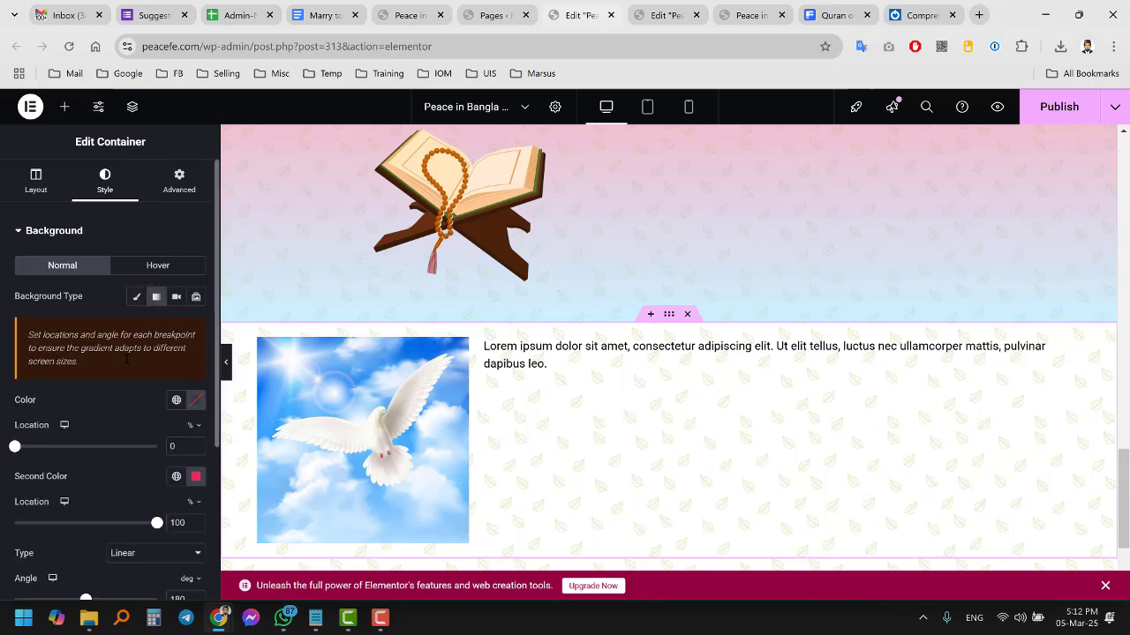
{"action": "scroll", "coordinate": [125, 363], "scroll_direction": "down", "scroll_amount": 2}
{"action": "scroll", "coordinate": [125, 362], "scroll_direction": "up", "scroll_amount": 3}
{"action": "left_click", "coordinate": [197, 400]}
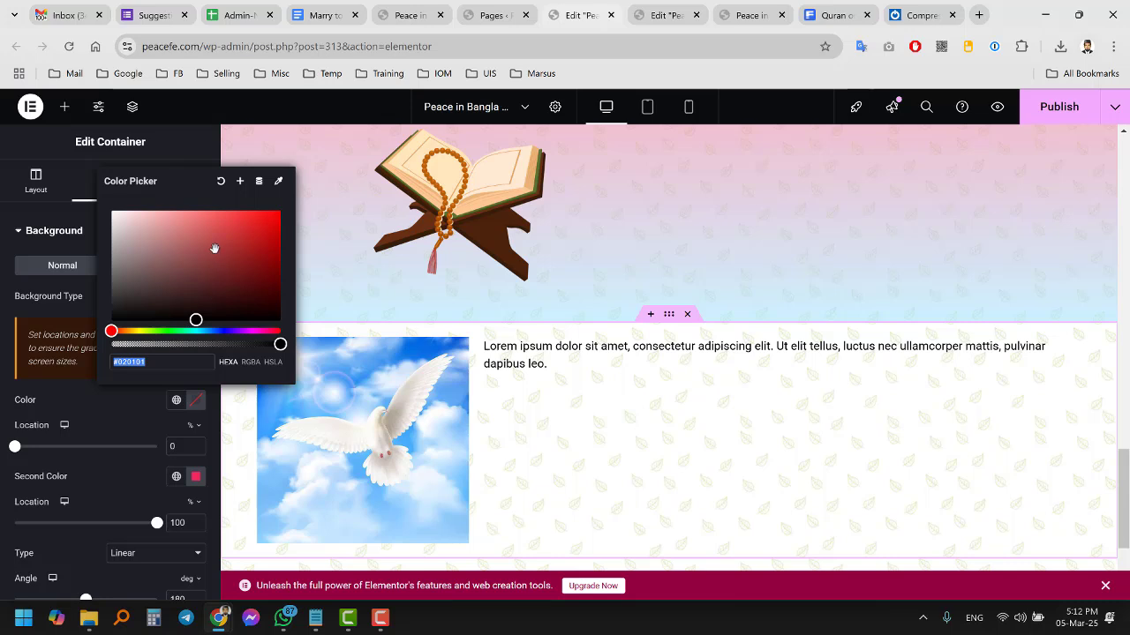
{"action": "left_click", "coordinate": [150, 250]}
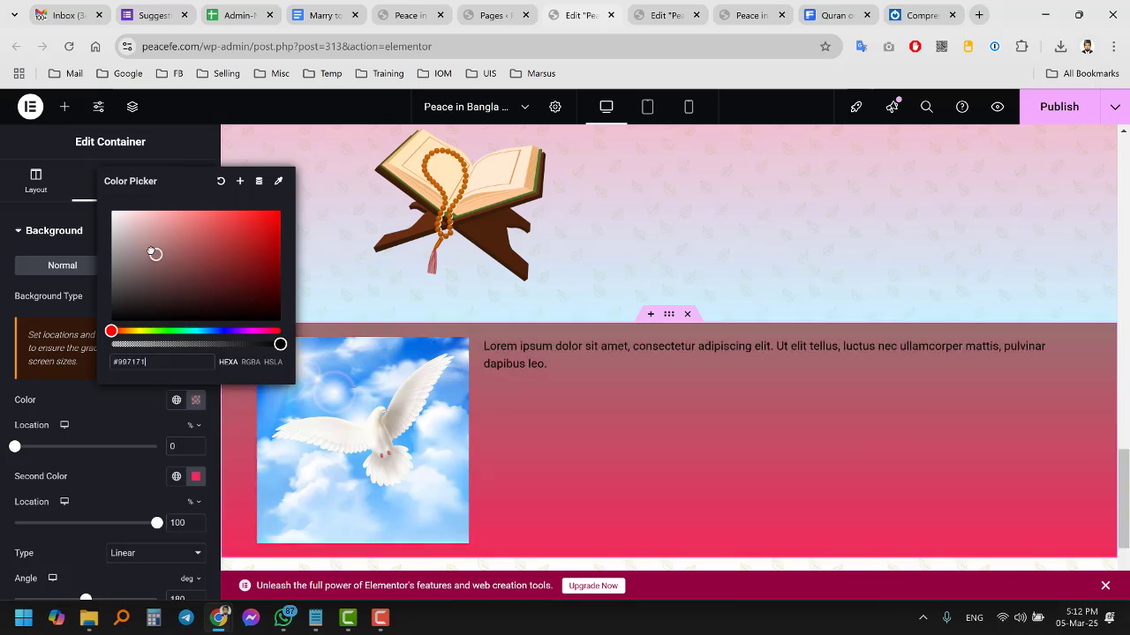
Step: Set the second gradient colour of the dove section's background to light purple #9A8CC4
{"action": "left_click", "coordinate": [196, 476]}
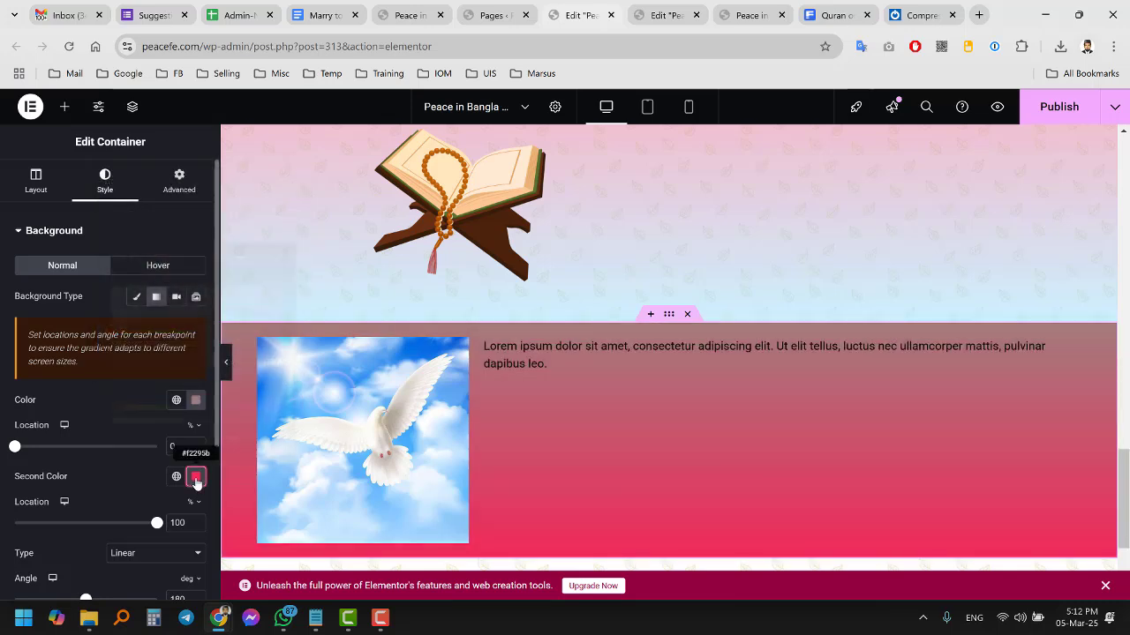
{"action": "left_click", "coordinate": [196, 477]}
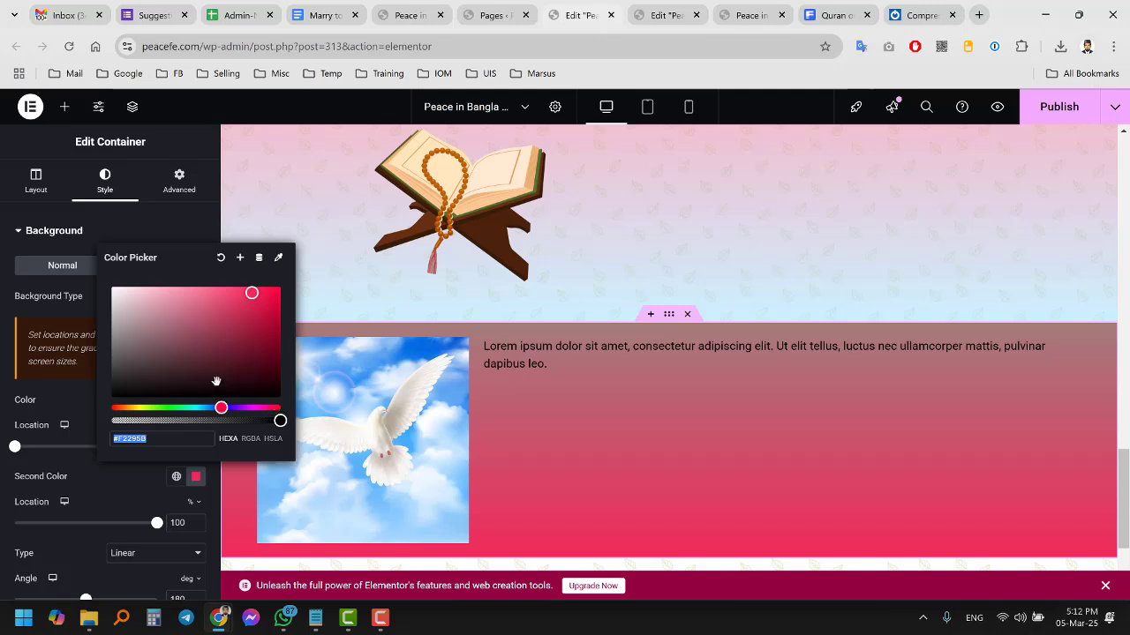
{"action": "left_click", "coordinate": [145, 335]}
{"action": "left_click_drag", "start_coordinate": [221, 408], "coordinate": [231, 408]}
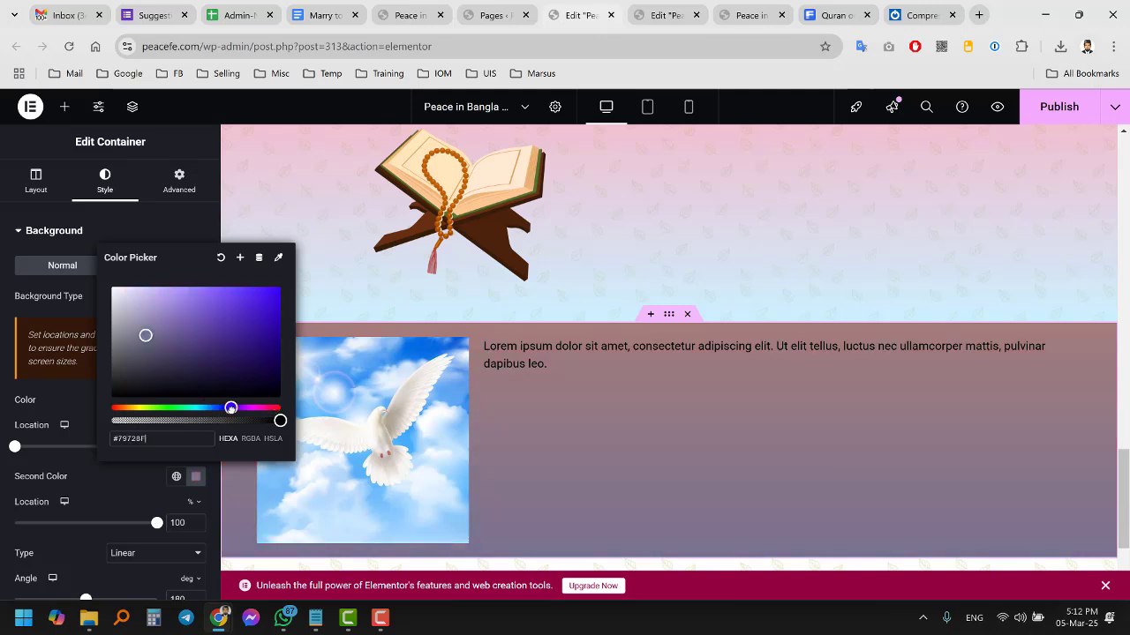
{"action": "left_click", "coordinate": [211, 327]}
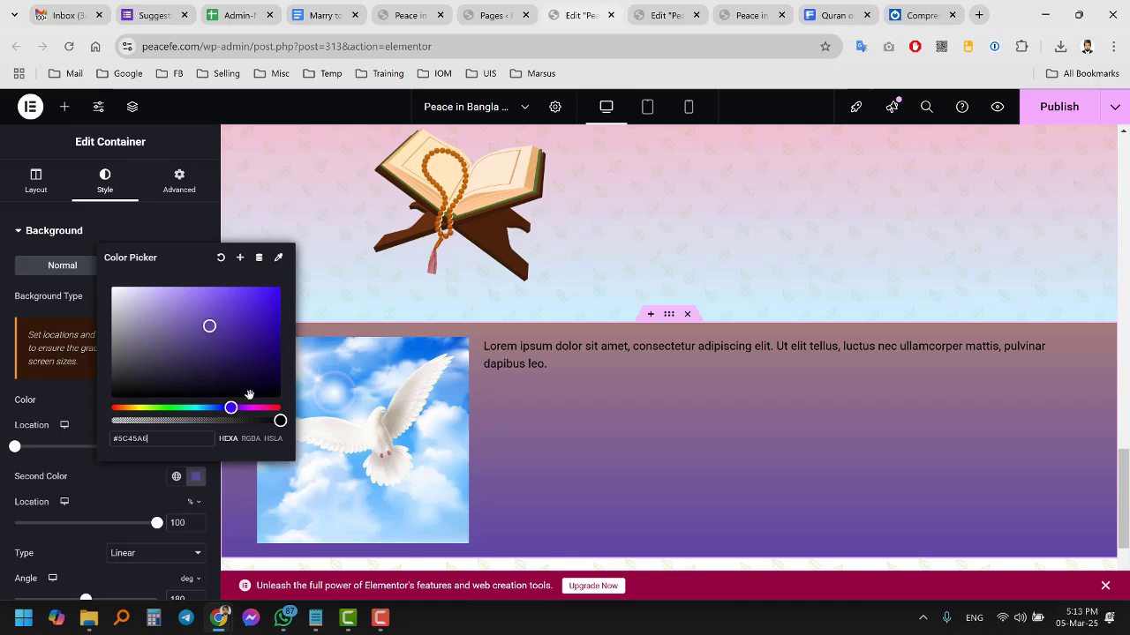
{"action": "left_click", "coordinate": [159, 313]}
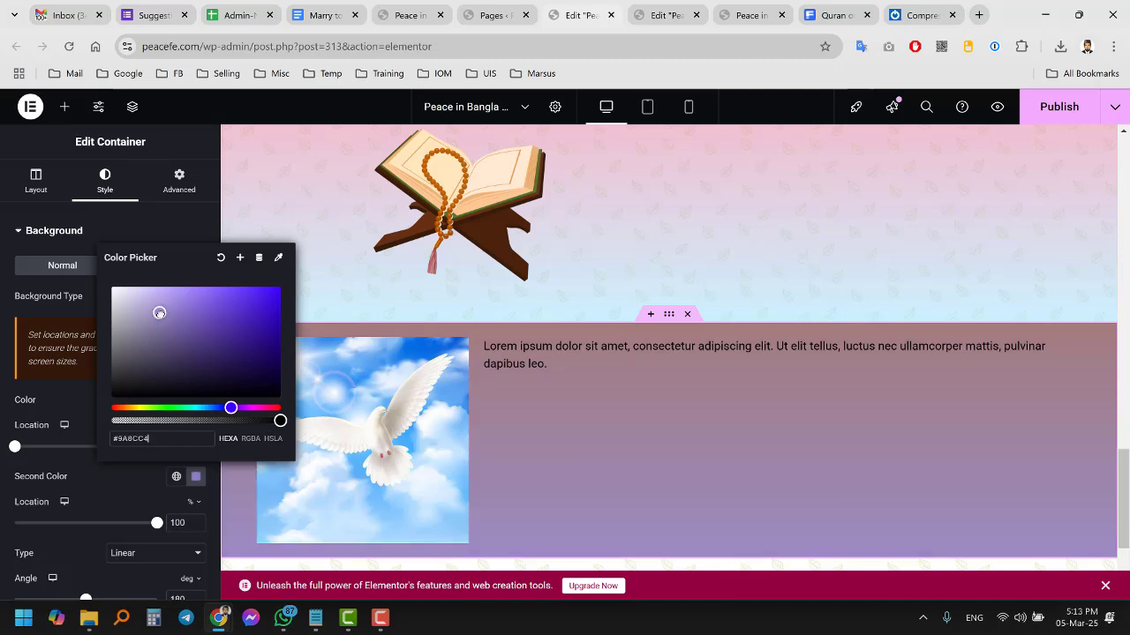
{"action": "left_click", "coordinate": [121, 482]}
Step: Publish the updated Bangla page
{"action": "scroll", "coordinate": [609, 423], "scroll_direction": "down", "scroll_amount": 2}
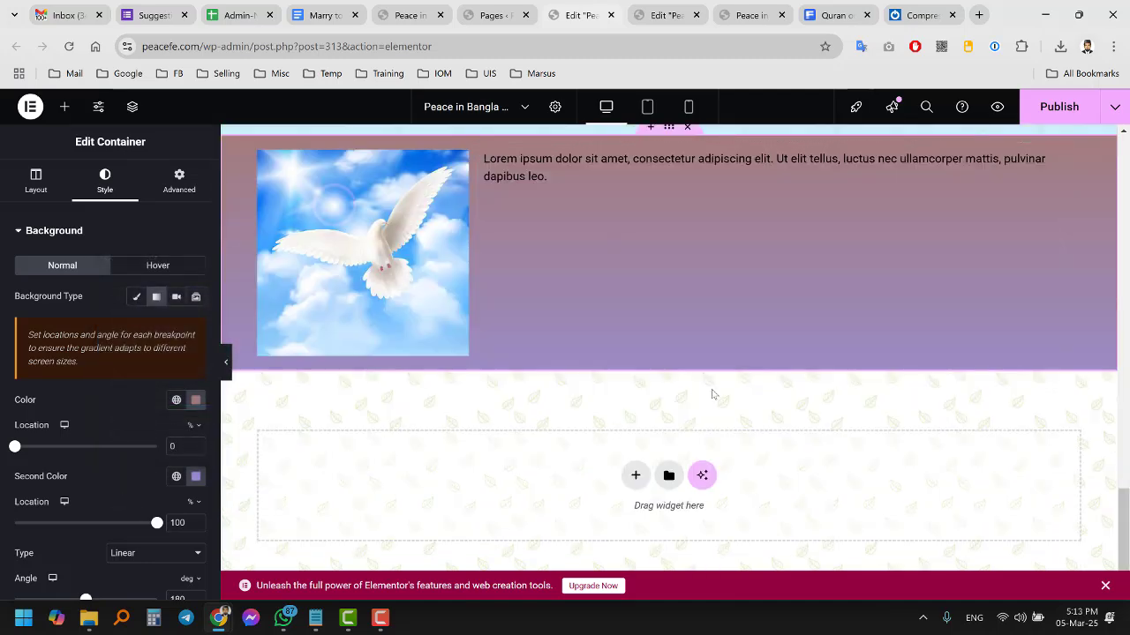
{"action": "scroll", "coordinate": [741, 394], "scroll_direction": "up", "scroll_amount": 3}
{"action": "left_click", "coordinate": [1056, 108]}
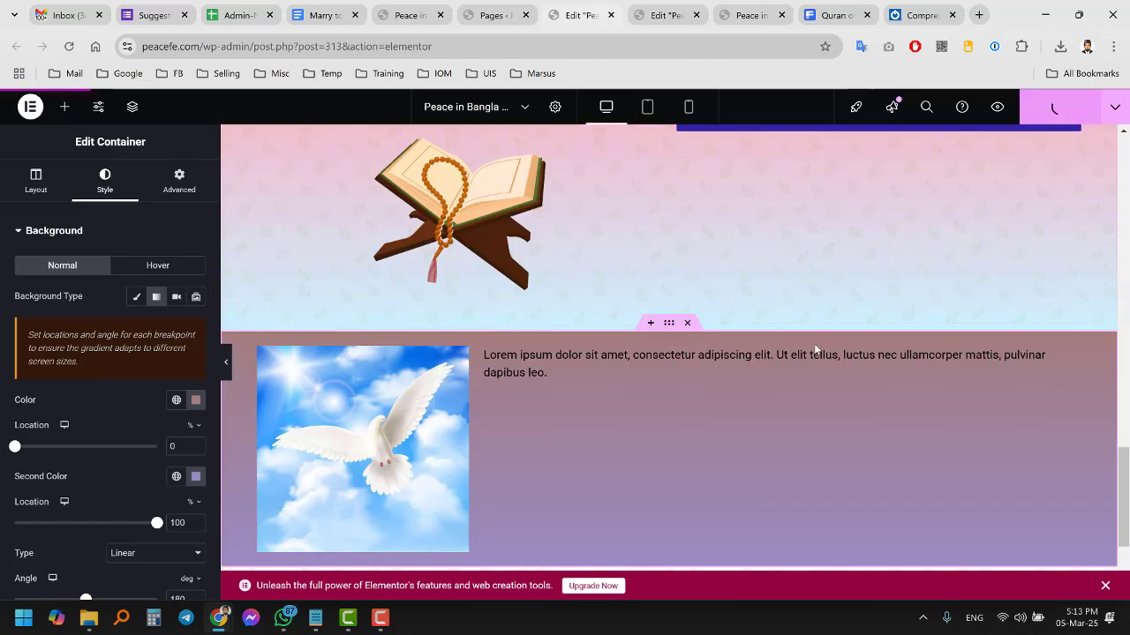
Step: Open the Find Peace button in the page's top navigation row for editing
{"action": "scroll", "coordinate": [814, 306], "scroll_direction": "up", "scroll_amount": 4}
{"action": "scroll", "coordinate": [815, 306], "scroll_direction": "up", "scroll_amount": 10}
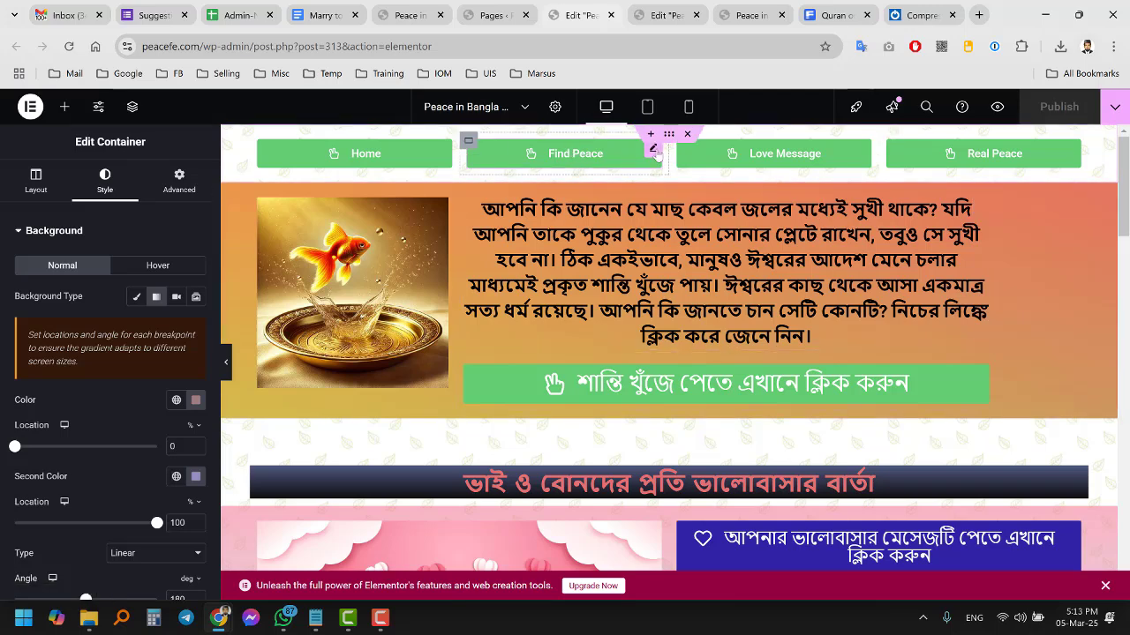
{"action": "left_click", "coordinate": [654, 150]}
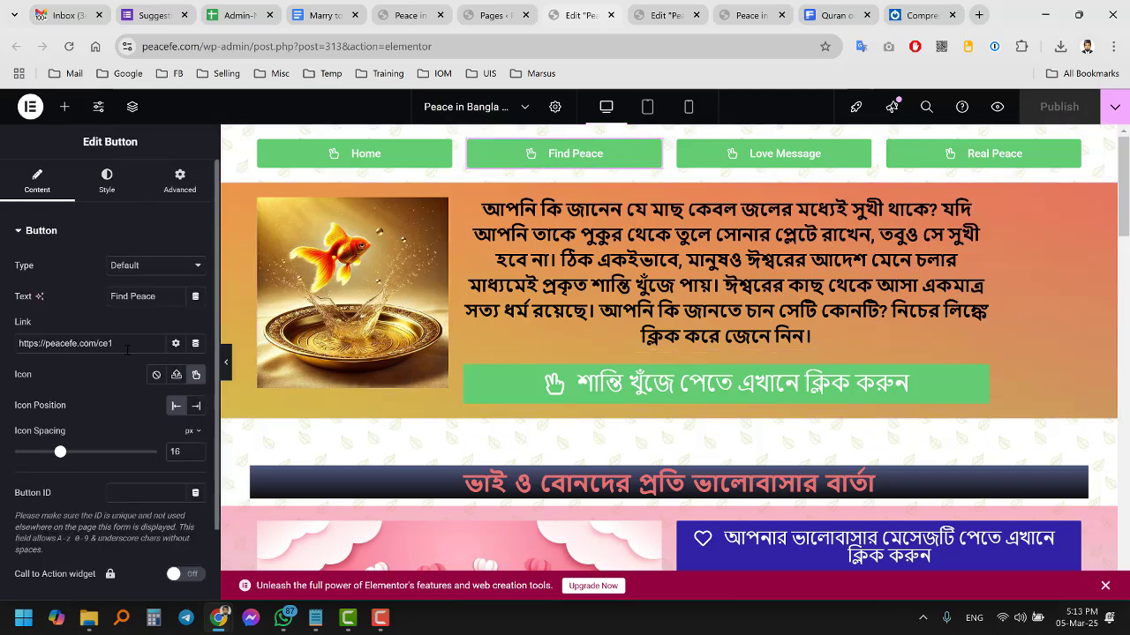